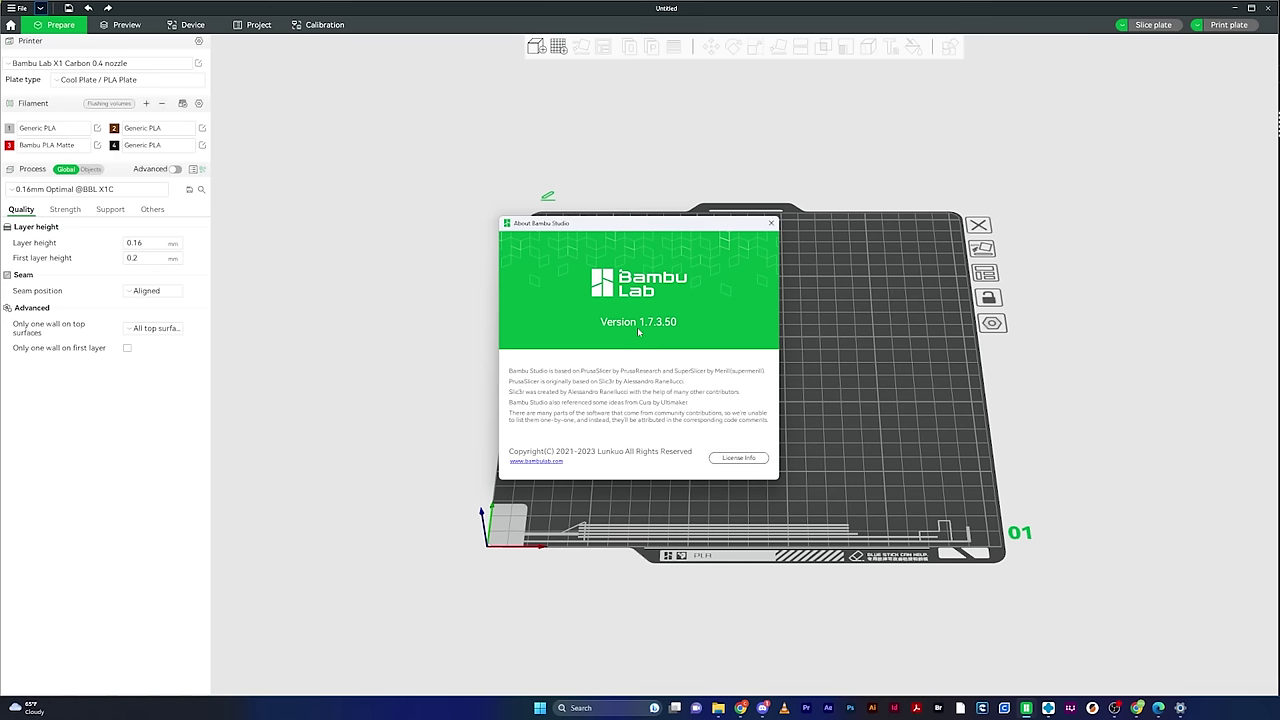
Step: Close the About dialog and look through the file commands and the available view options
click(771, 223)
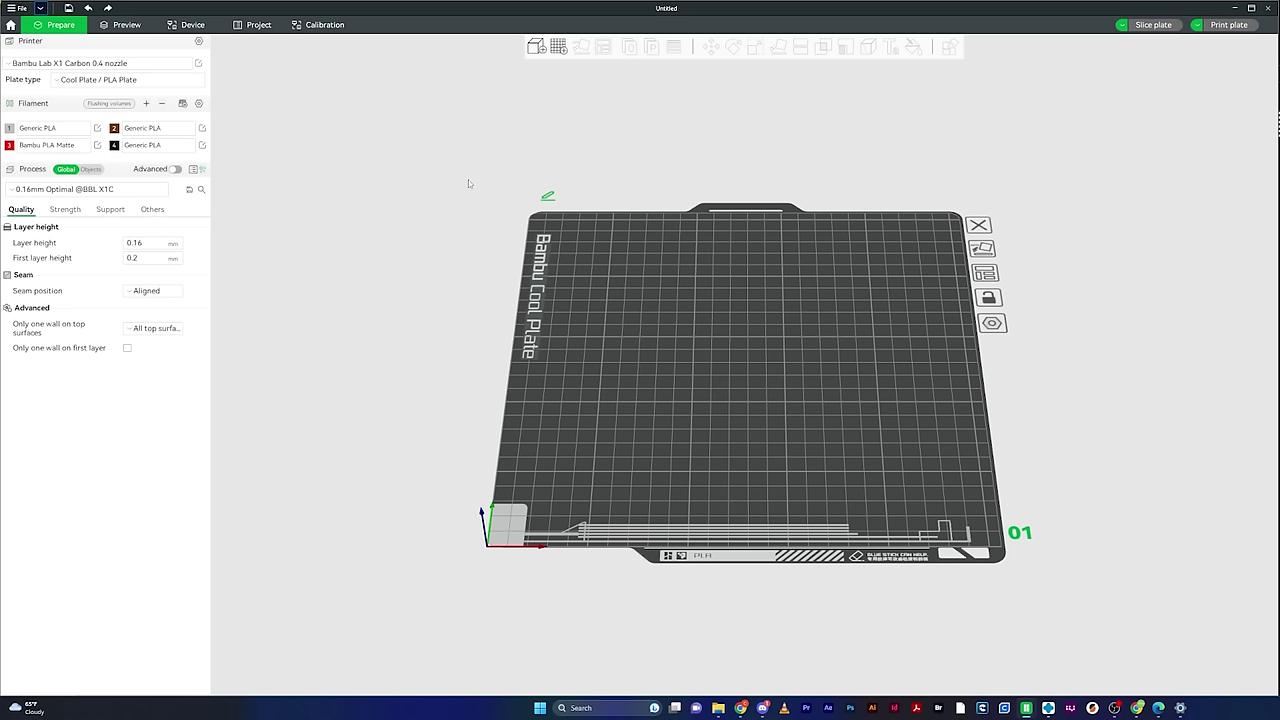
click(19, 9)
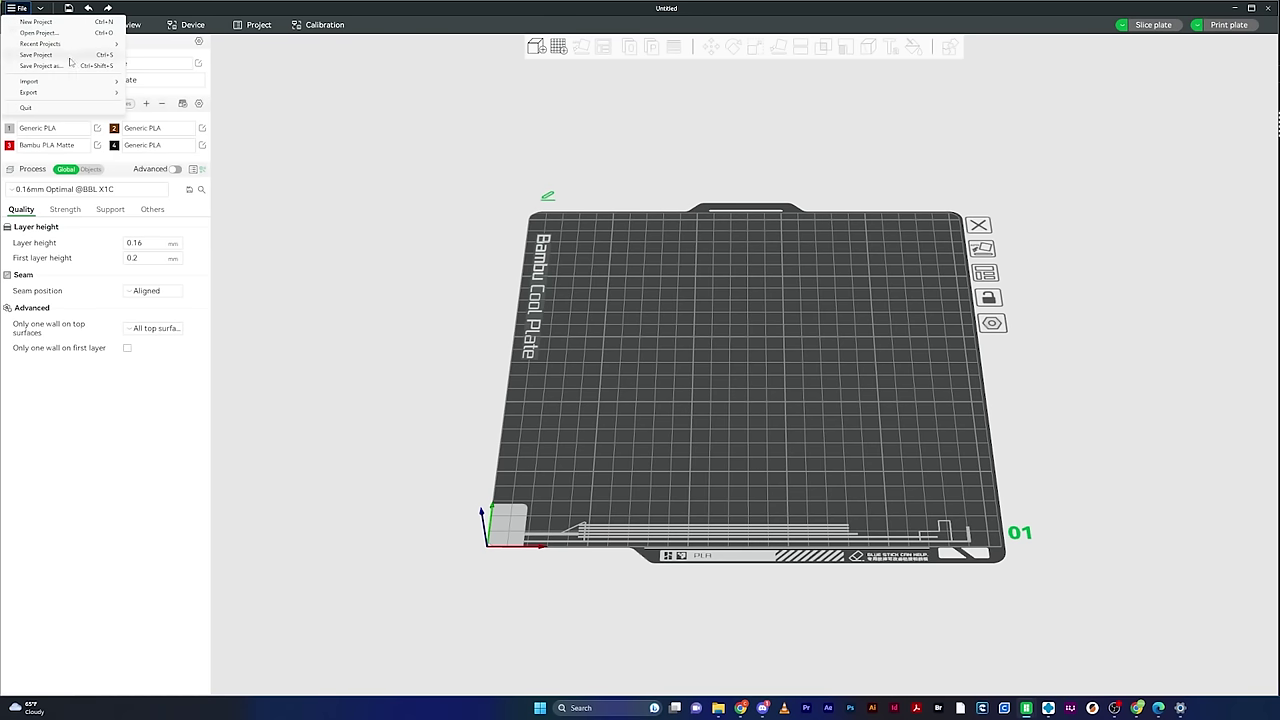
mouse_move(61, 87)
click(40, 10)
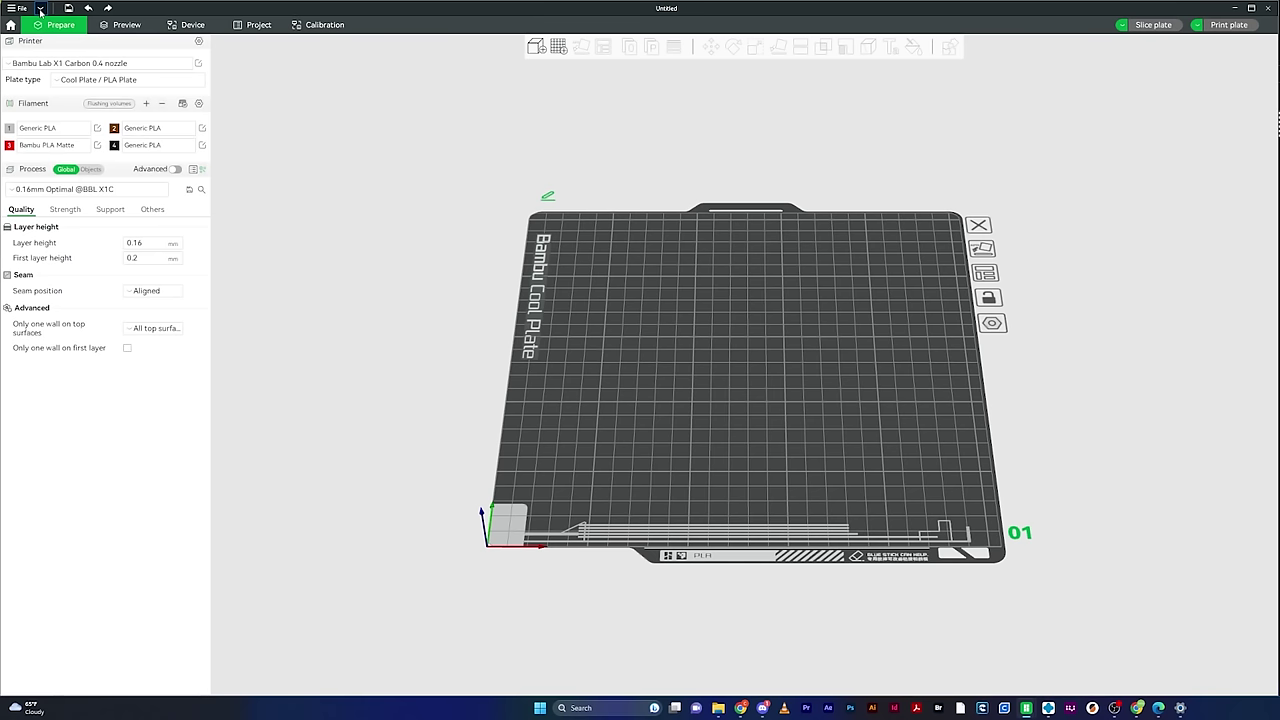
click(40, 10)
mouse_move(24, 22)
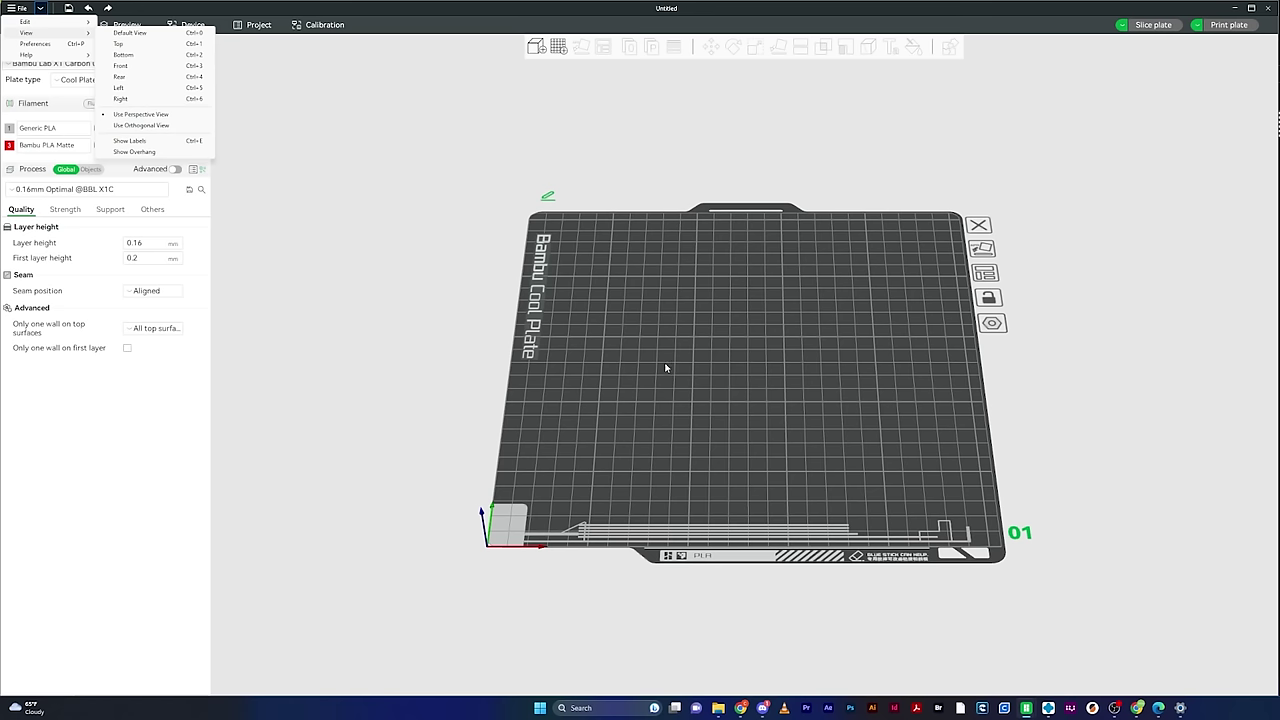
Step: Restore the tilted build plate to its default view and switch to the top view
click(390, 469)
mouse_move(392, 471)
mouse_down()
mouse_move(371, 457)
mouse_move(426, 437)
mouse_move(406, 467)
mouse_move(383, 423)
mouse_move(357, 491)
mouse_move(450, 488)
mouse_move(354, 460)
mouse_move(392, 482)
mouse_up()
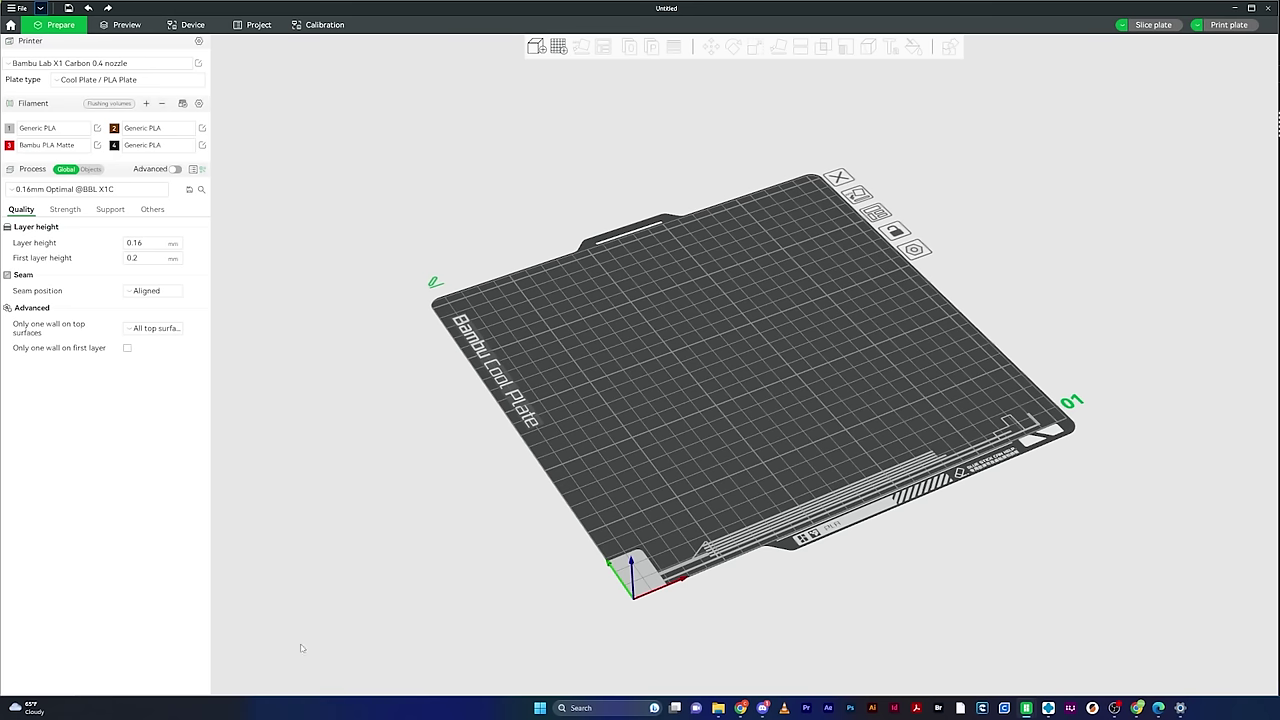
click(40, 8)
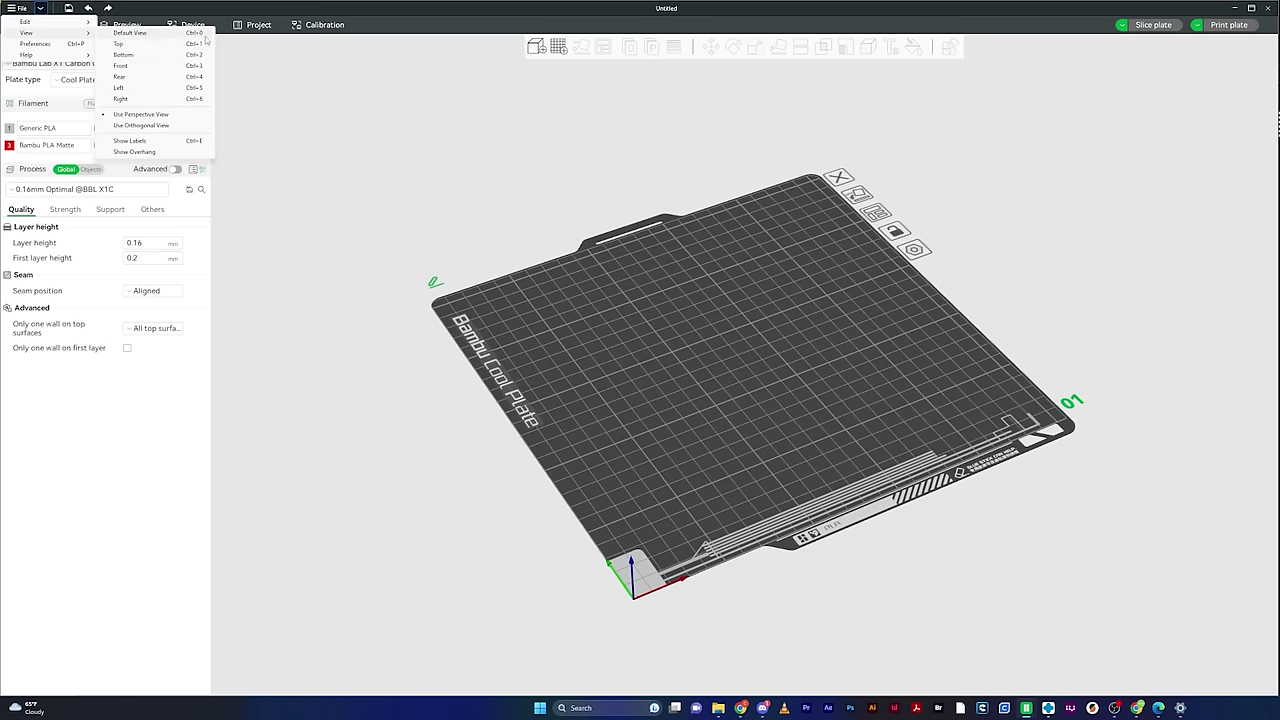
click(293, 145)
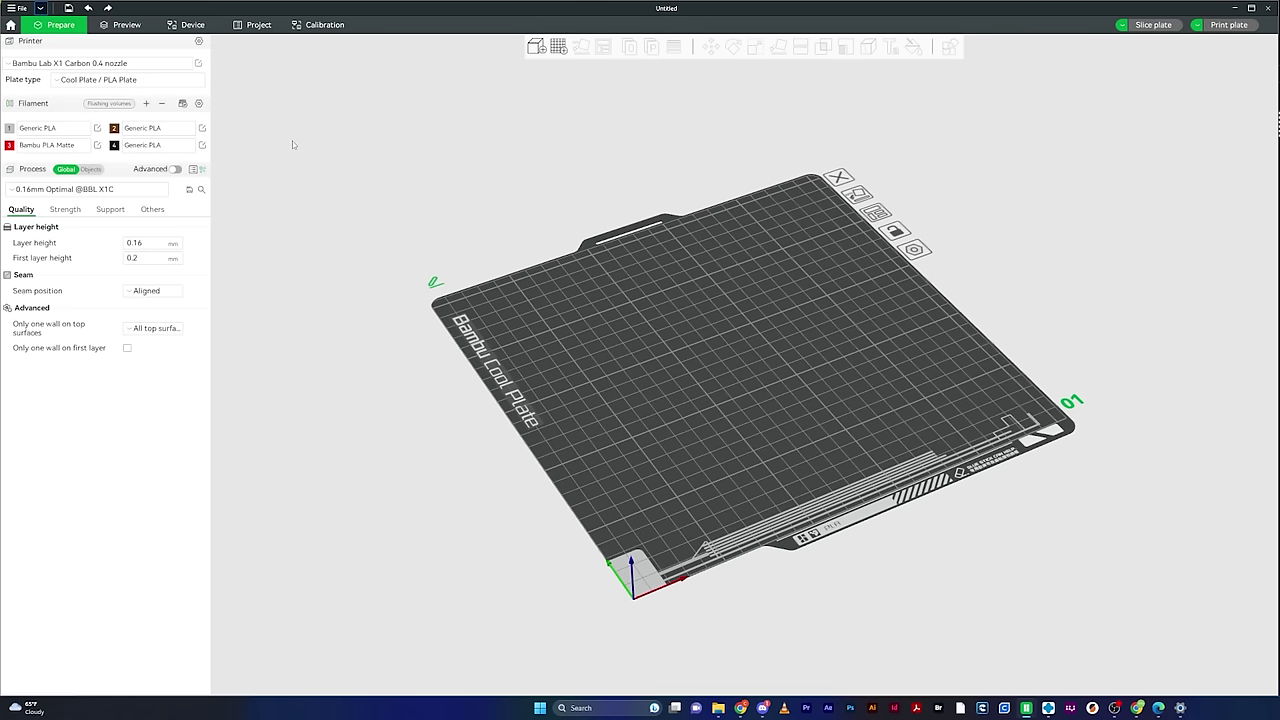
key(3)
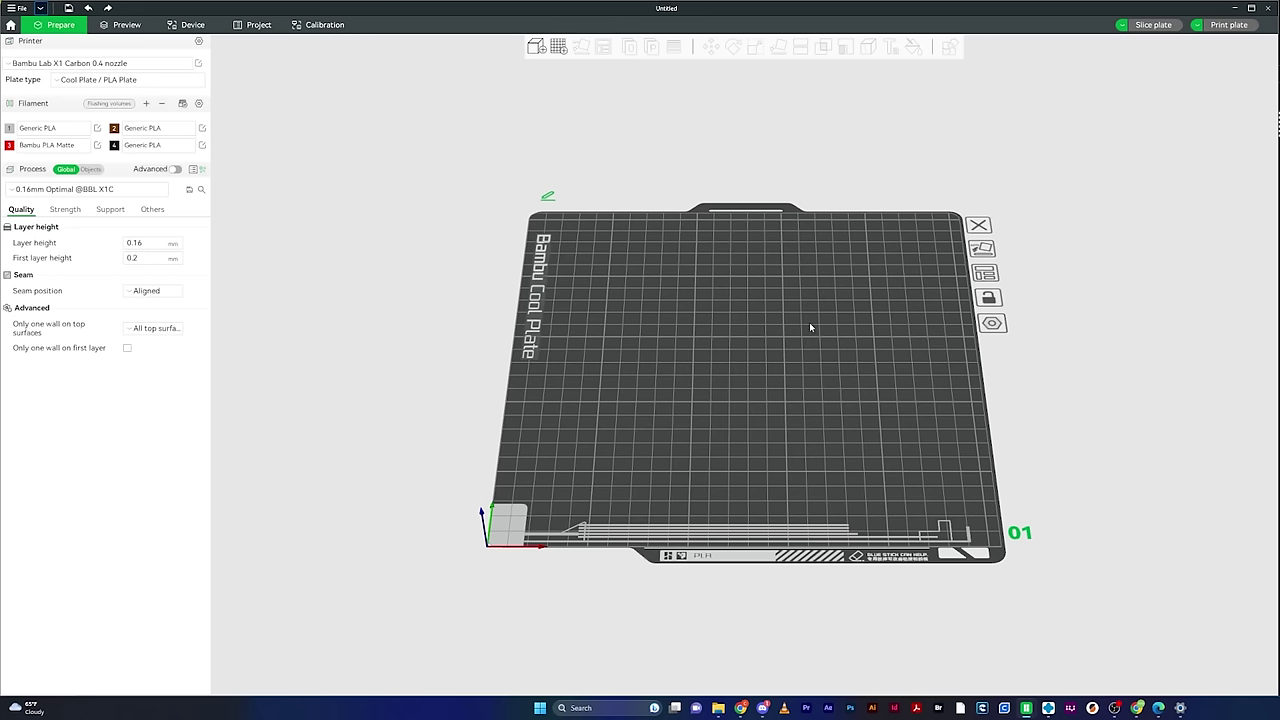
key(1)
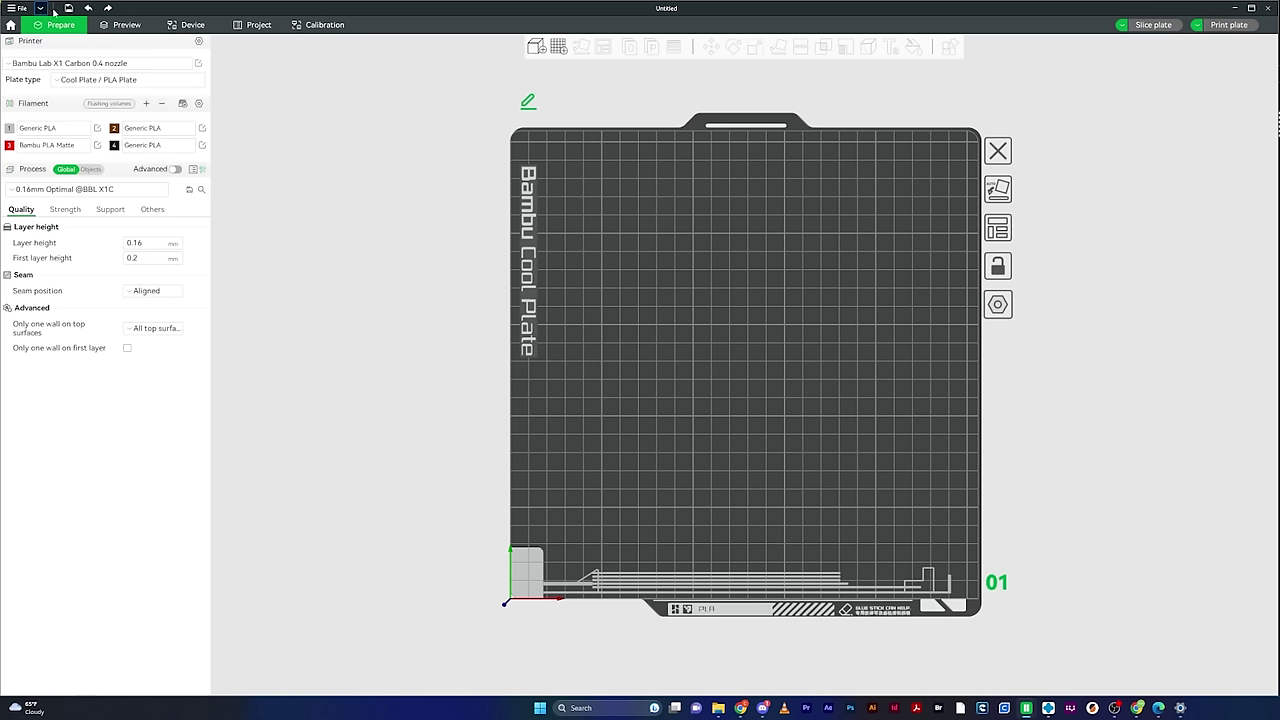
Step: Examine the two turtle shell models from several angles and close up in perspective view
click(40, 8)
mouse_move(40, 33)
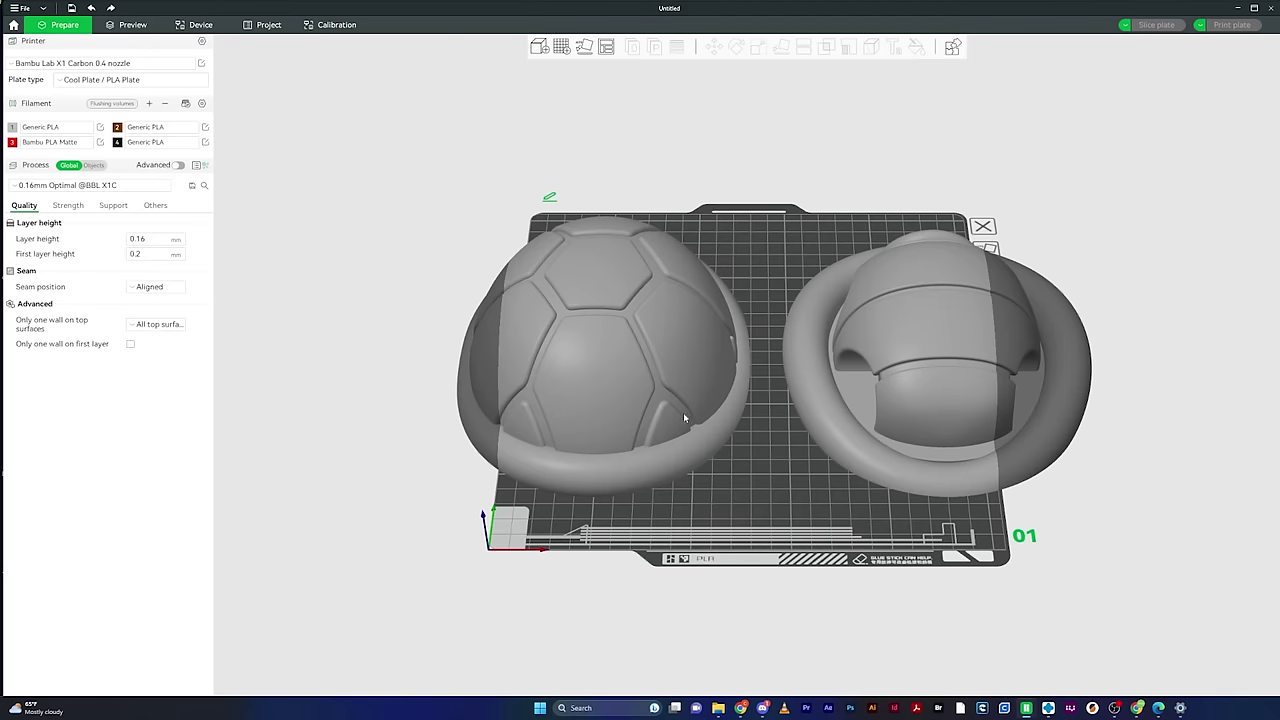
drag(684, 418, 330, 374)
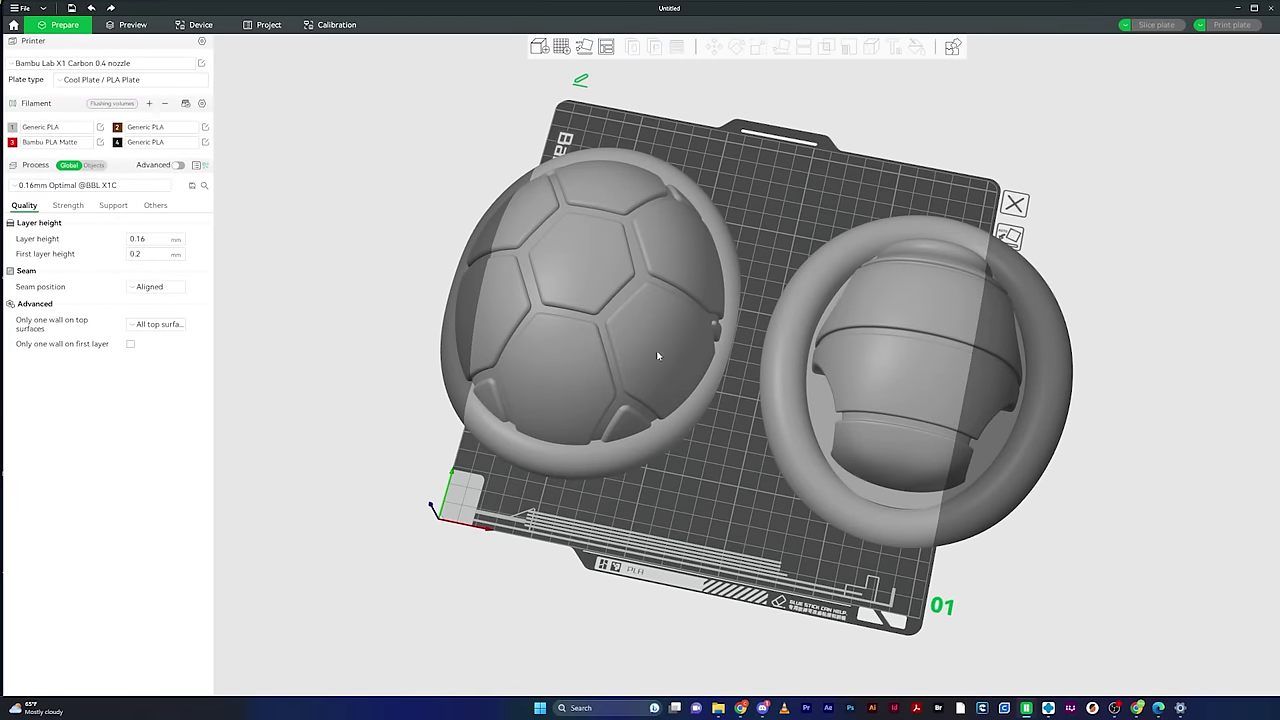
drag(373, 442, 373, 468)
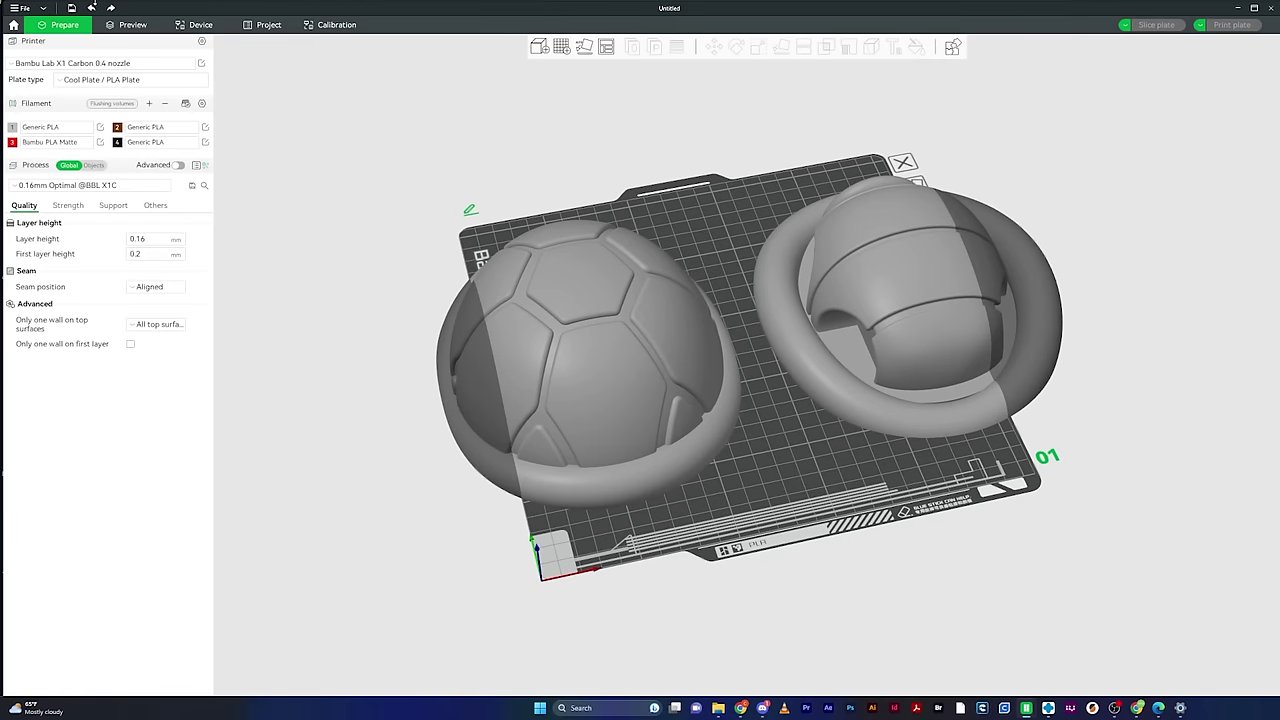
click(44, 9)
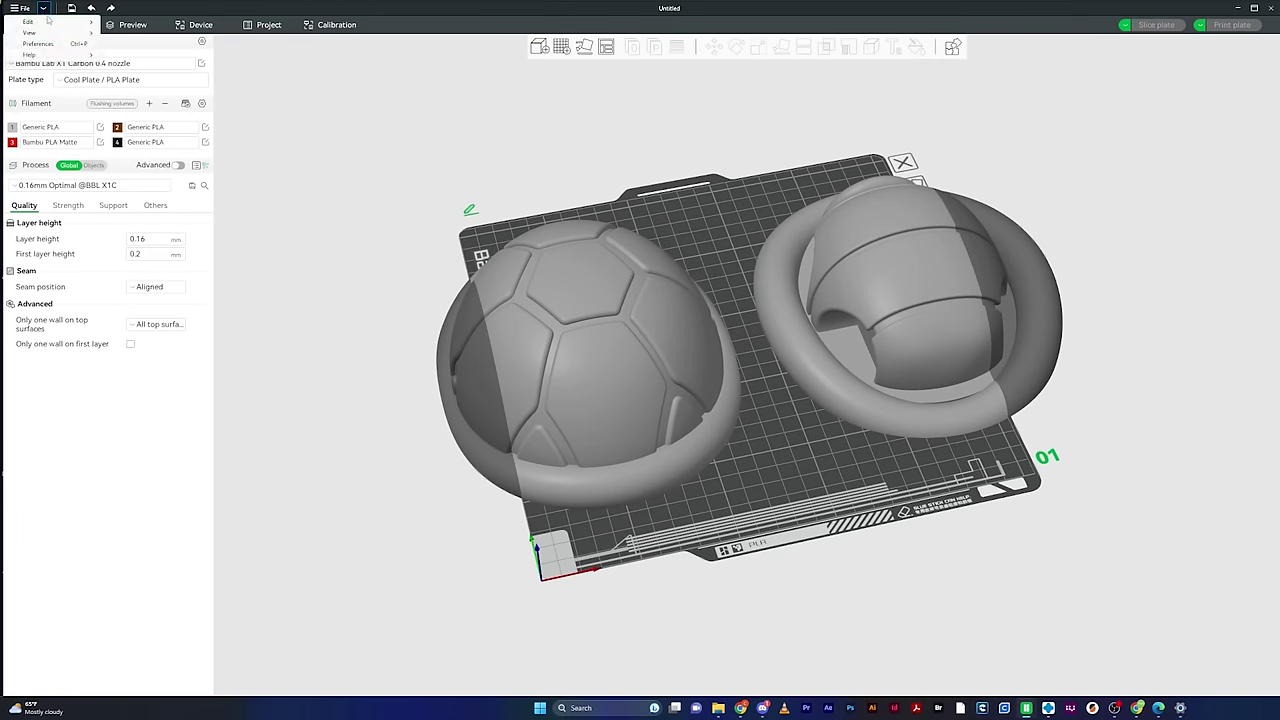
mouse_move(58, 34)
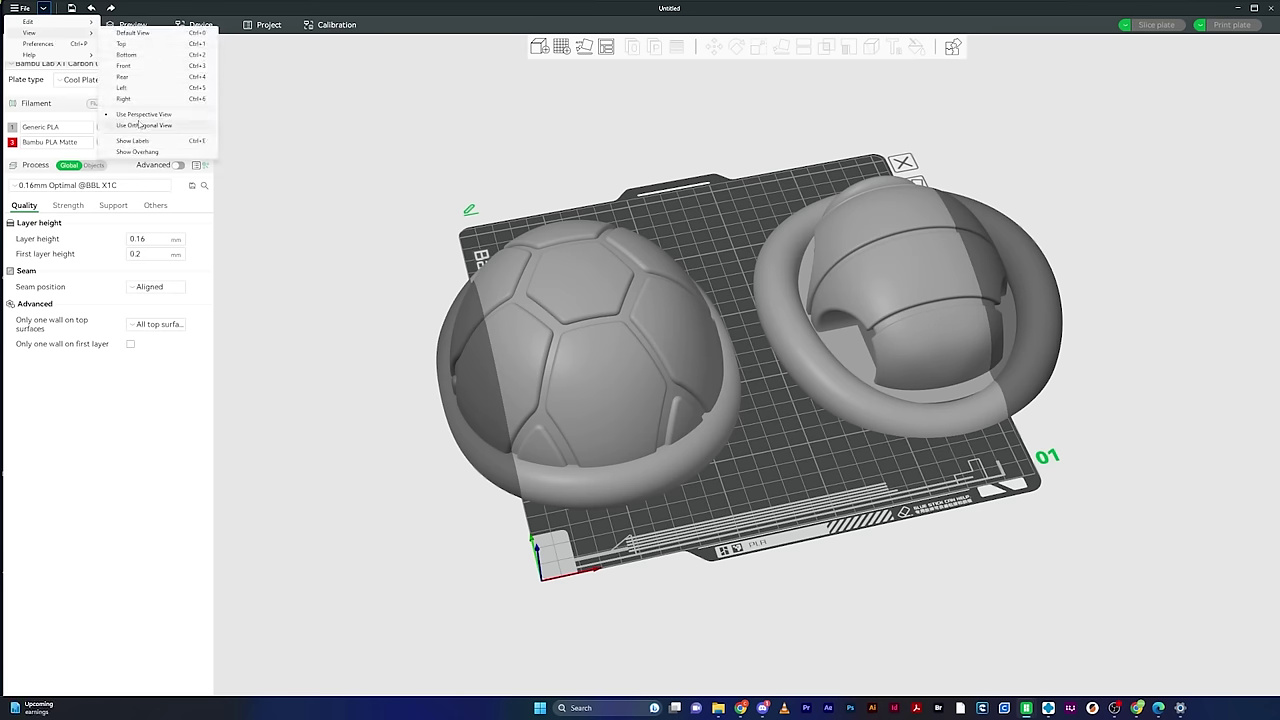
scroll(448, 541, up, 5)
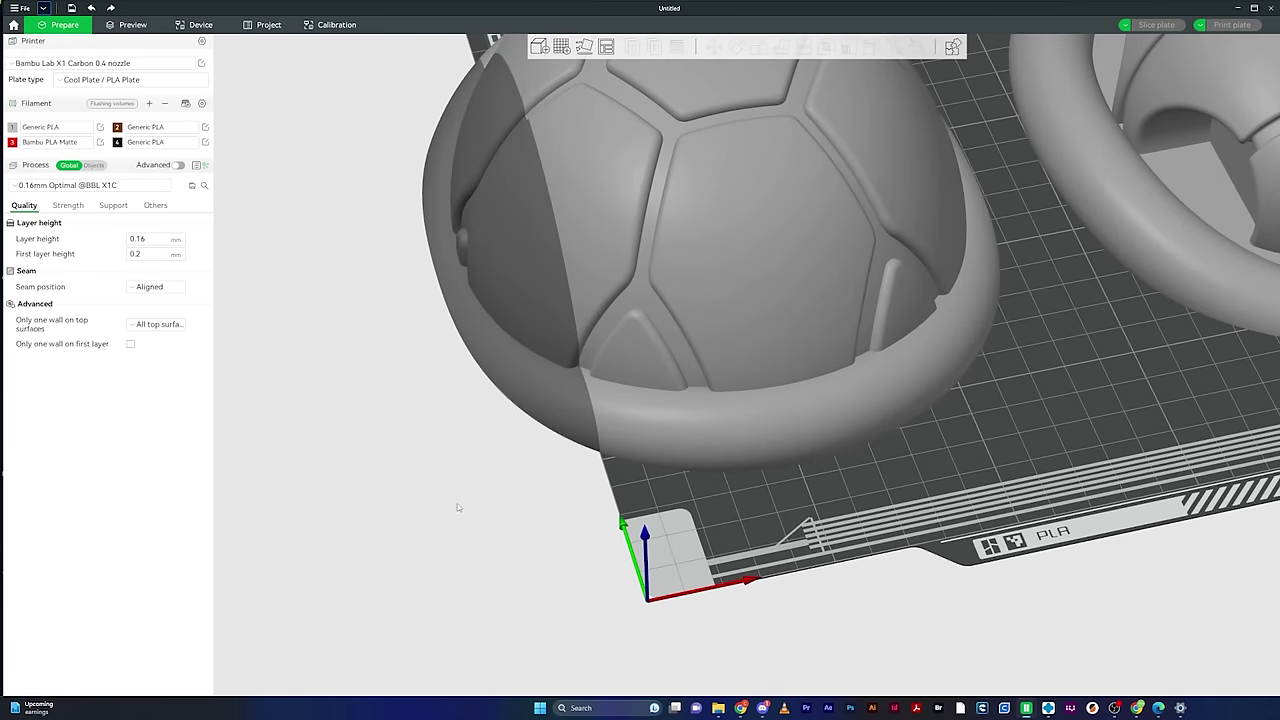
drag(457, 489, 791, 591)
drag(1067, 381, 1041, 421)
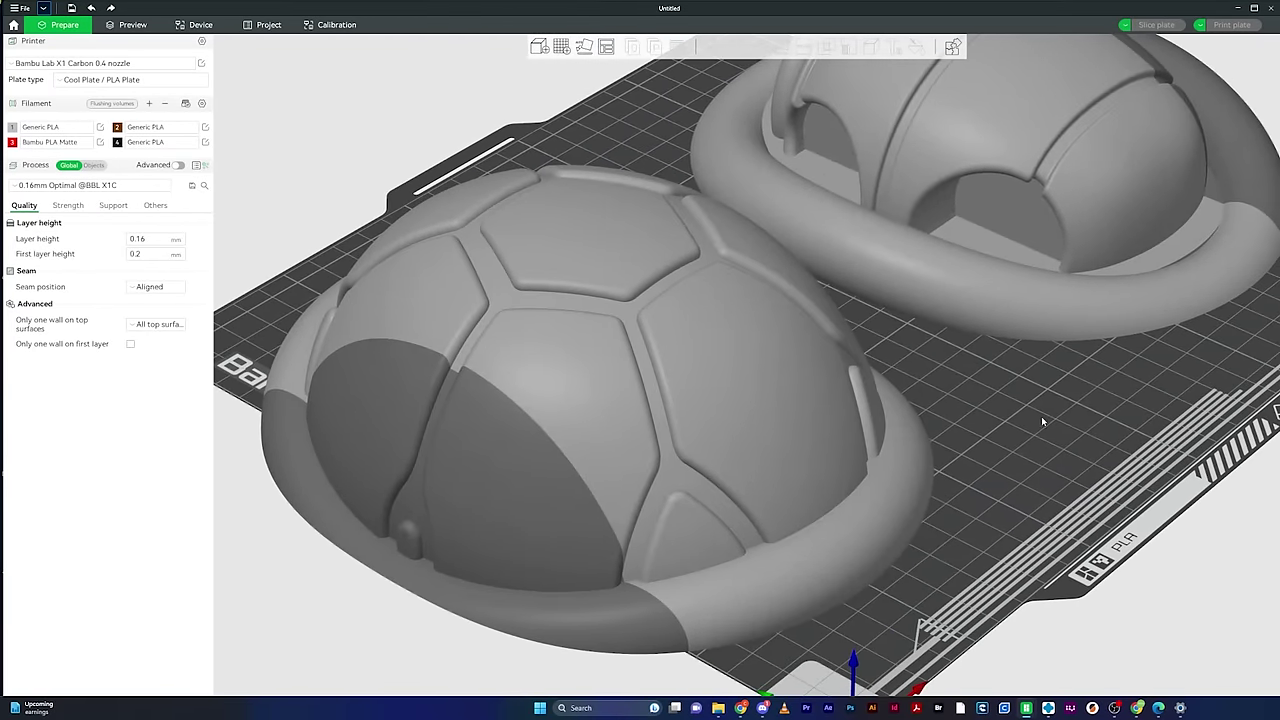
Step: Switch the viewport projection to orthogonal view and check that the option is active
click(44, 8)
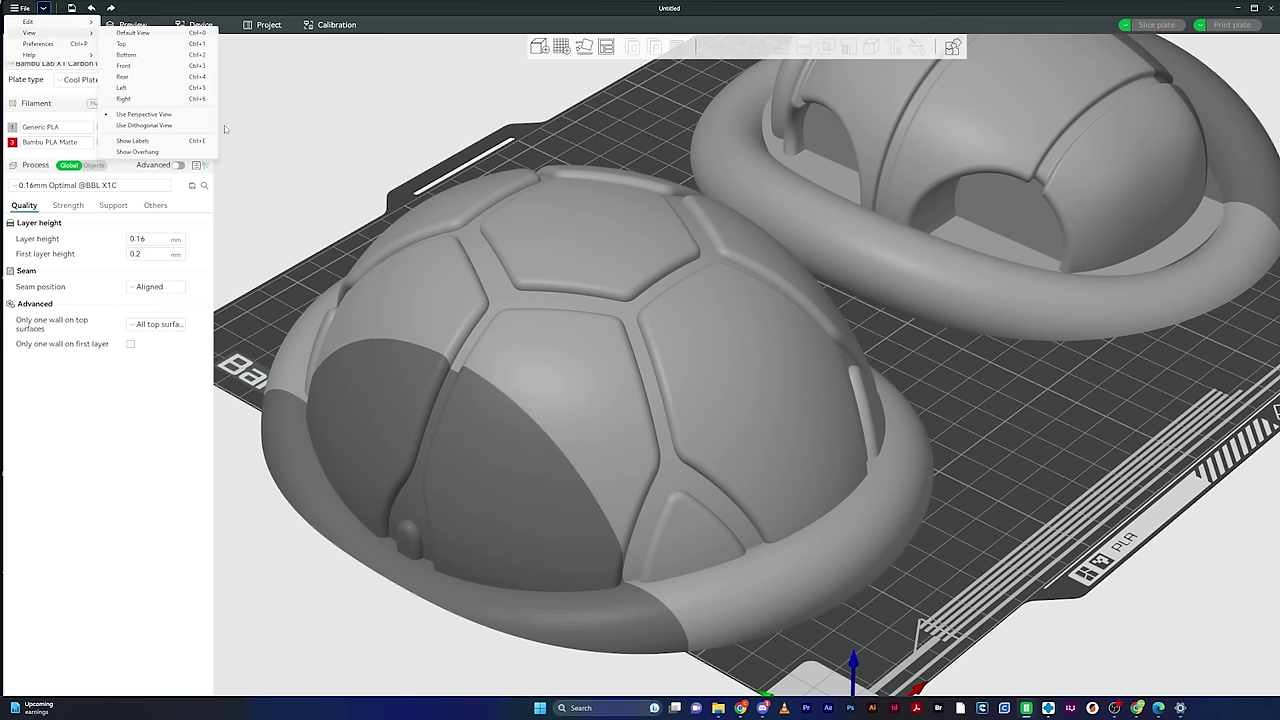
click(175, 128)
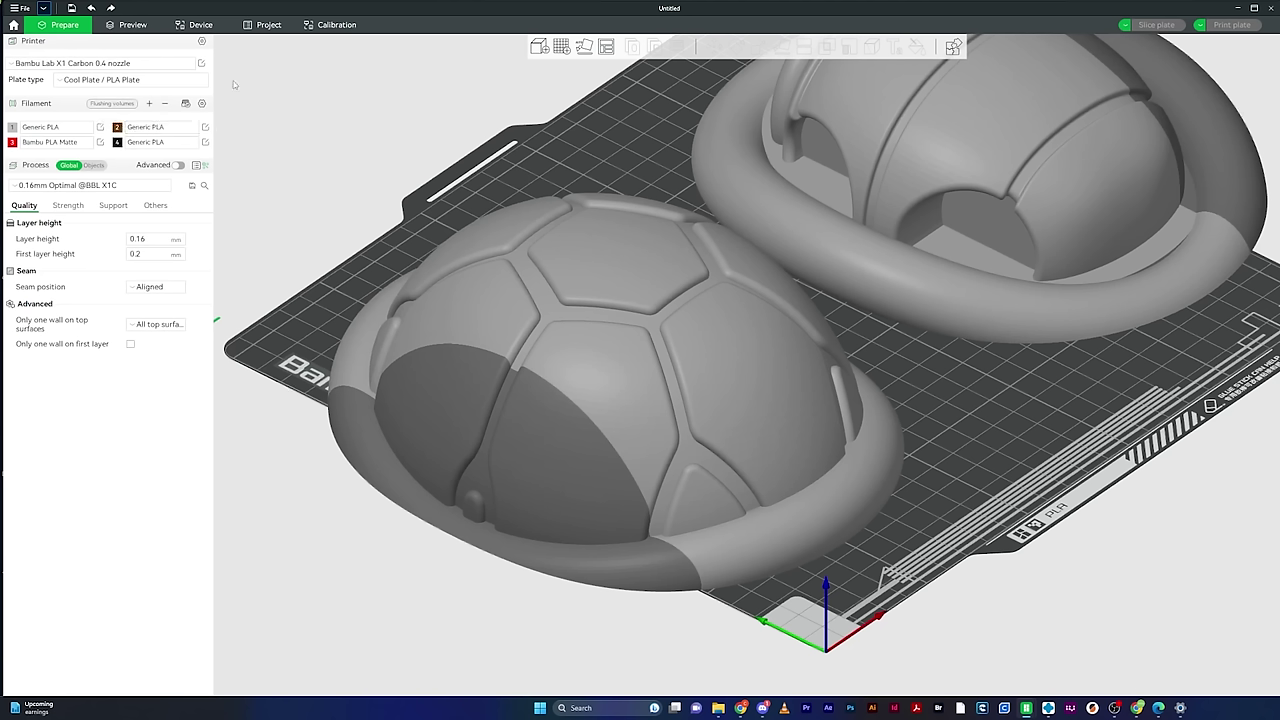
click(44, 9)
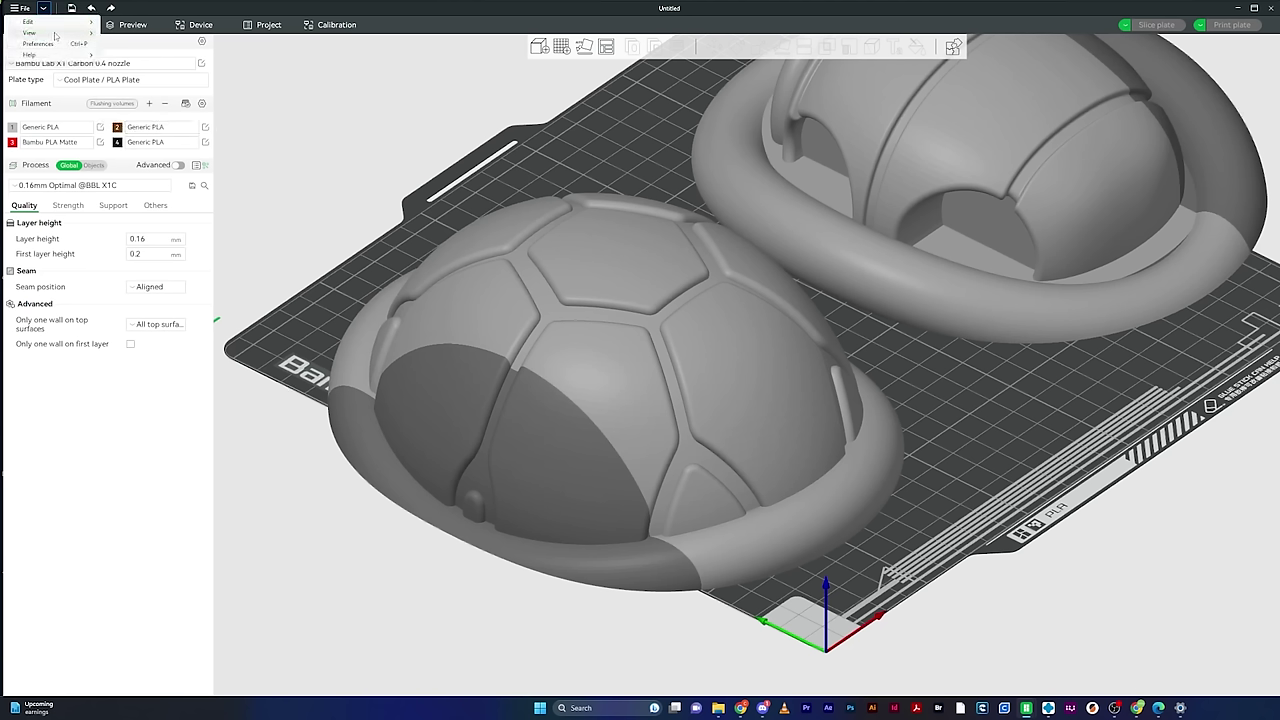
mouse_move(56, 34)
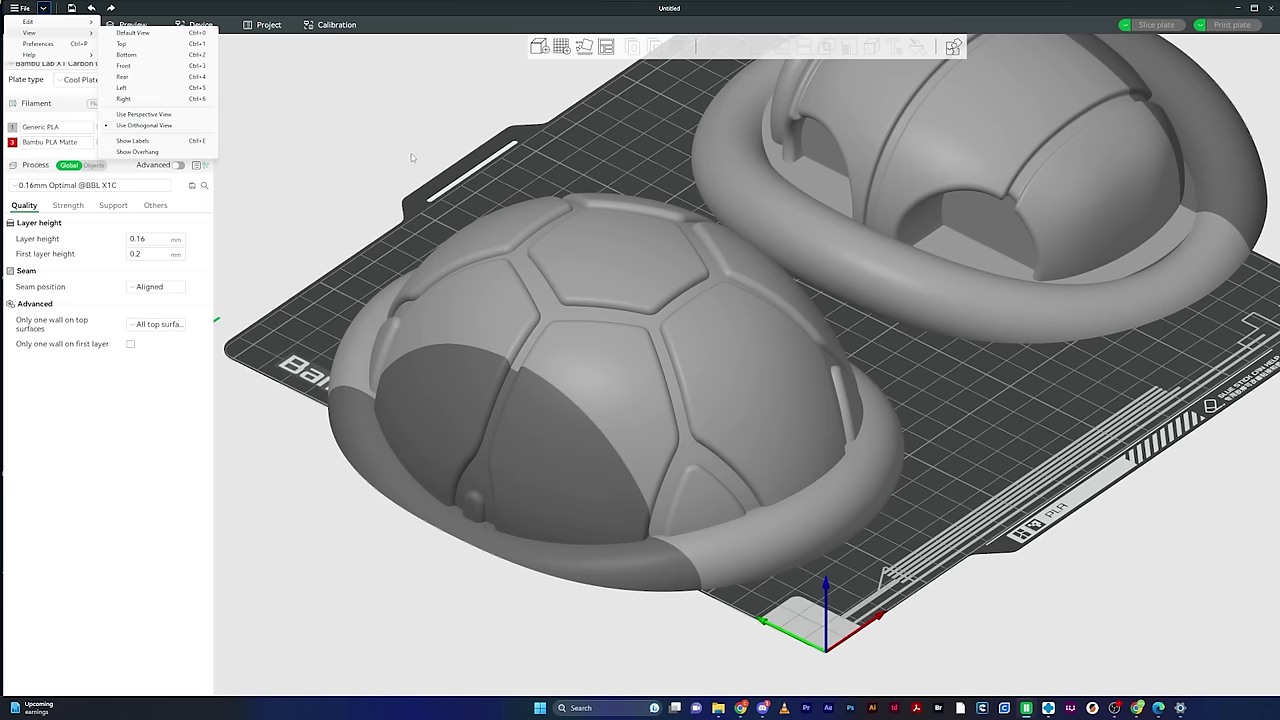
click(366, 155)
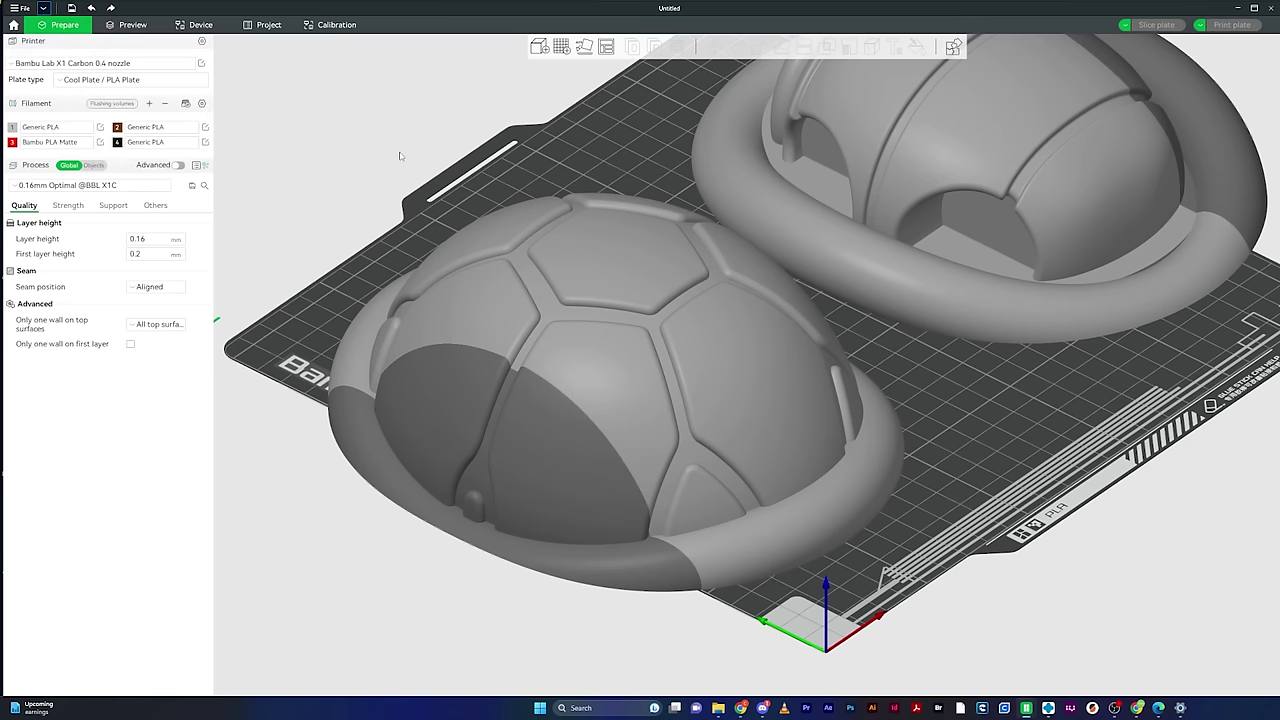
Step: Look straight down on the plate and move both shells along X so the Top shell lies within the plate
scroll(395, 155, down, 2)
drag(880, 305, 461, 340)
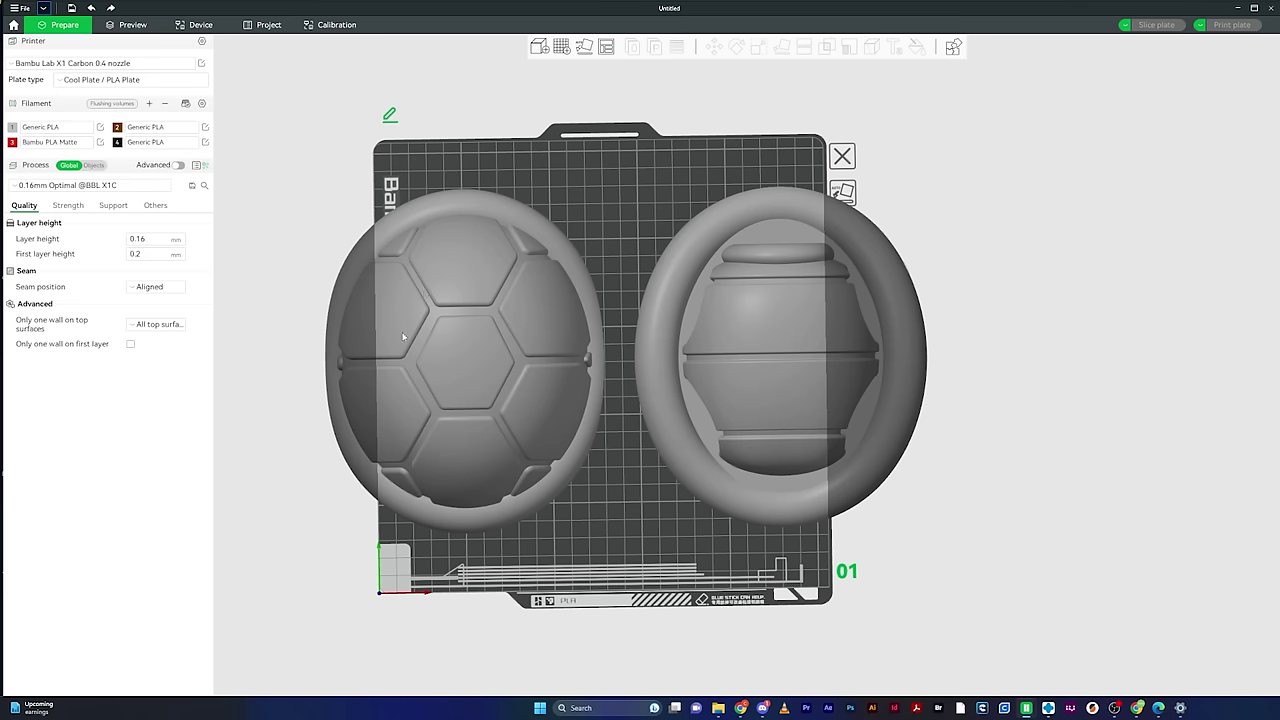
drag(467, 343, 594, 422)
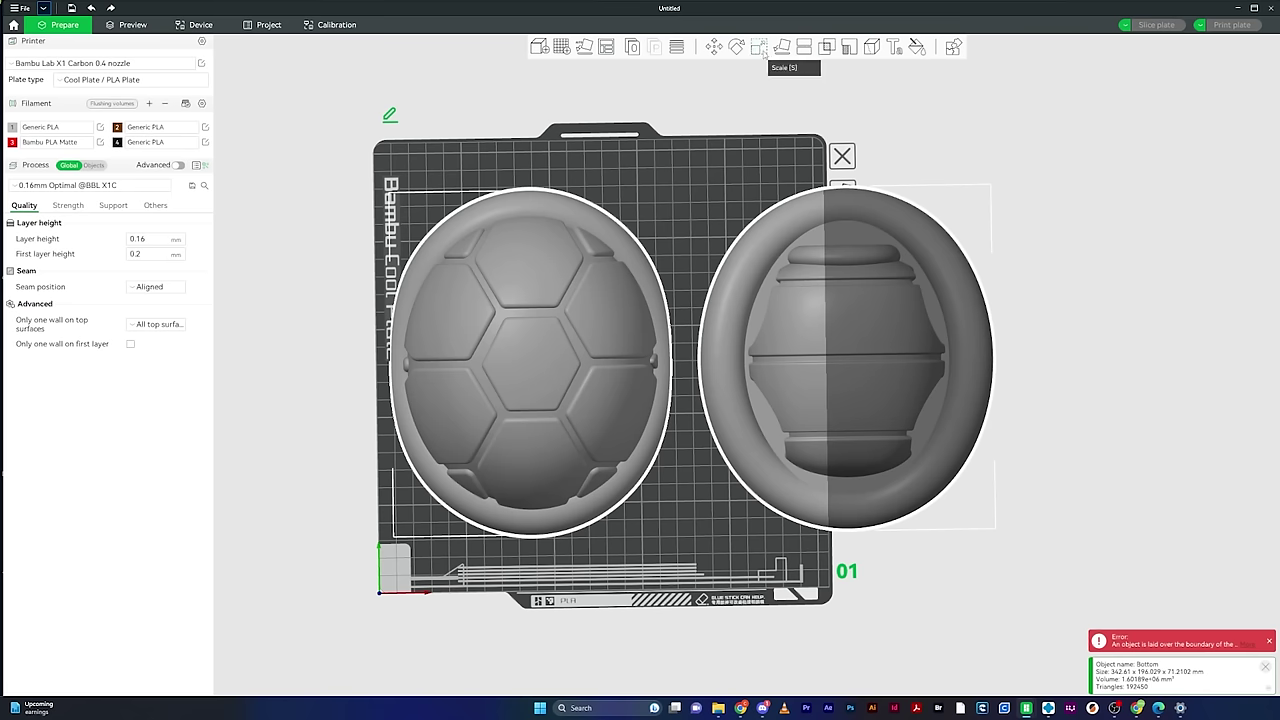
Step: Rotate both shell models 180° about the X axis and view their flat undersides from the top with the Move tool active
click(737, 47)
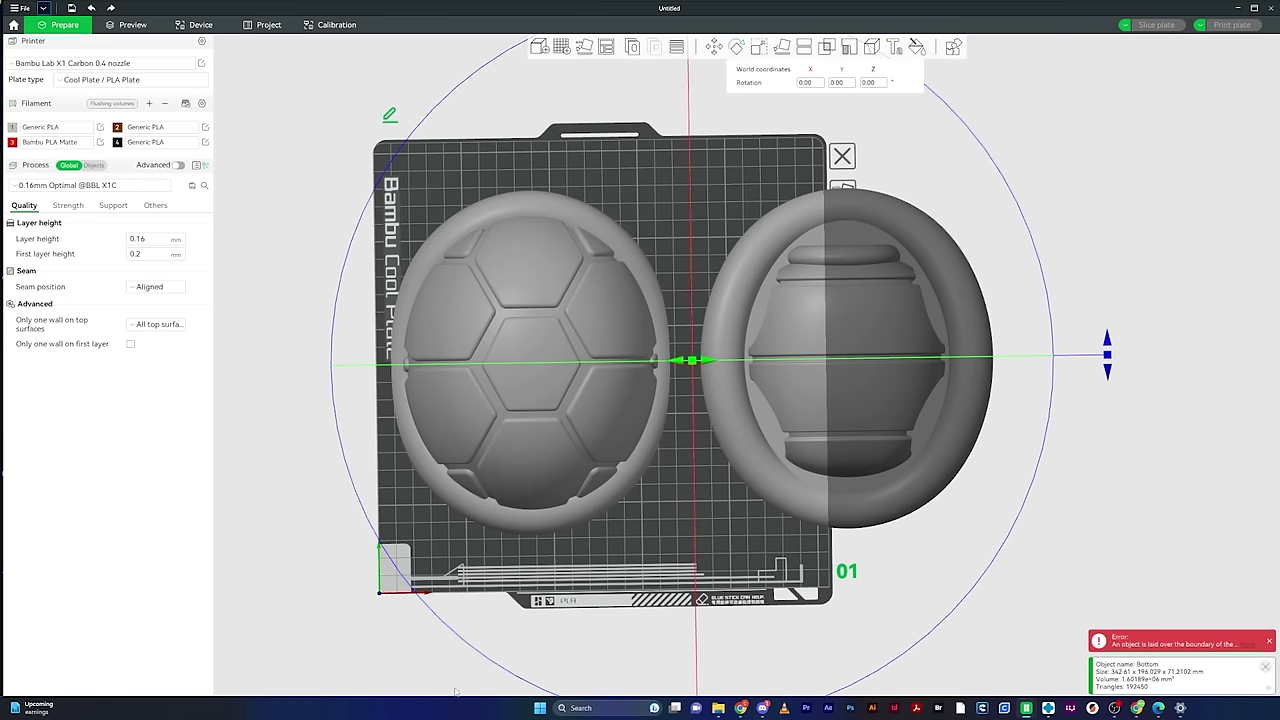
drag(326, 612, 349, 594)
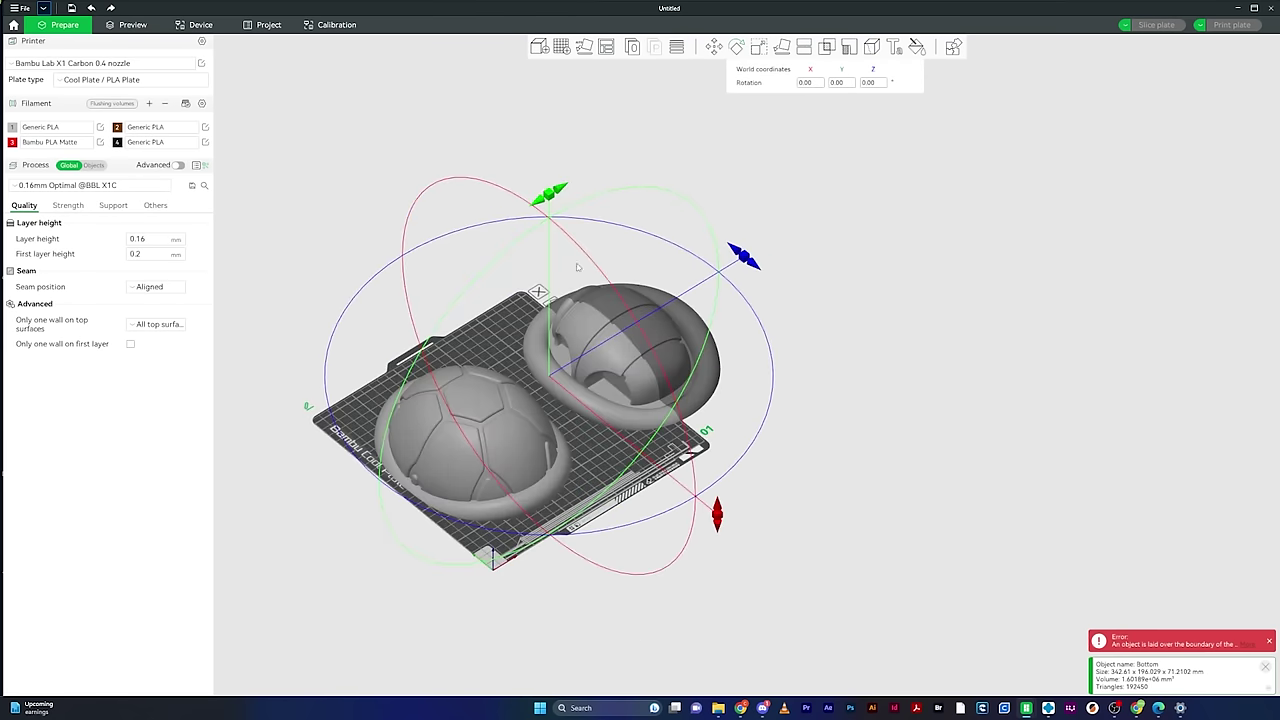
drag(717, 510, 395, 260)
key(1)
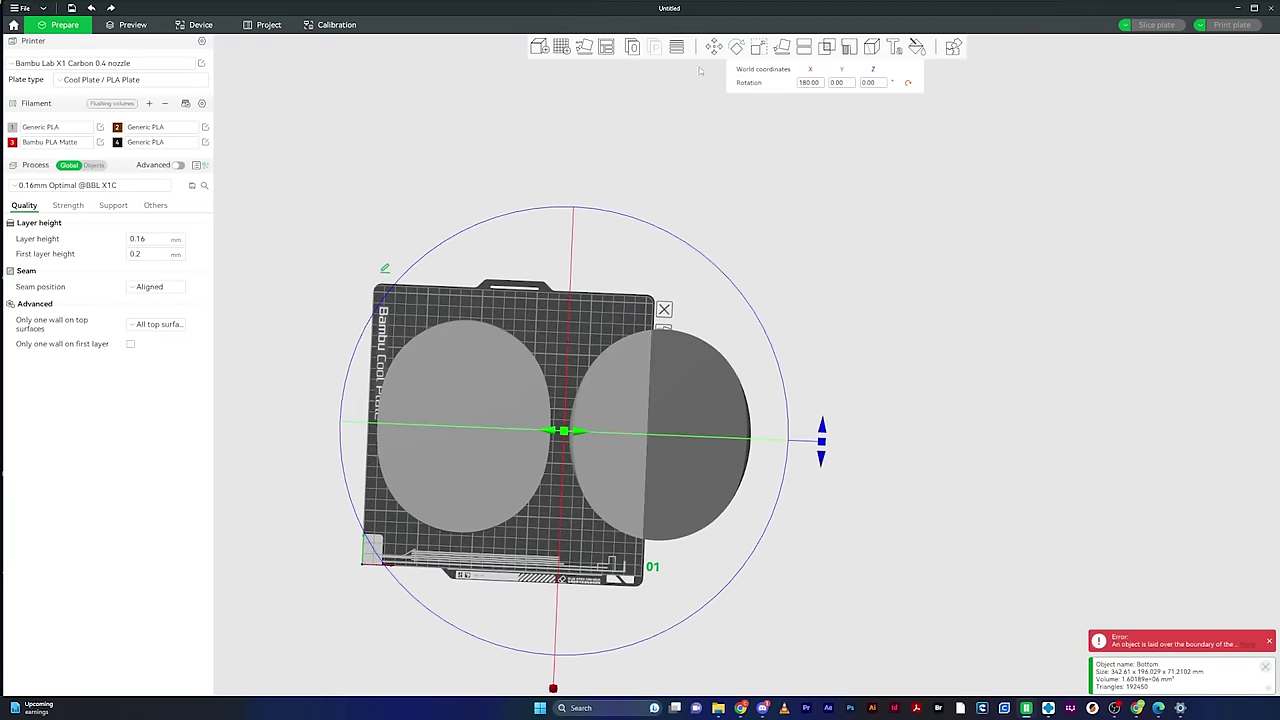
key(m)
drag(474, 467, 474, 462)
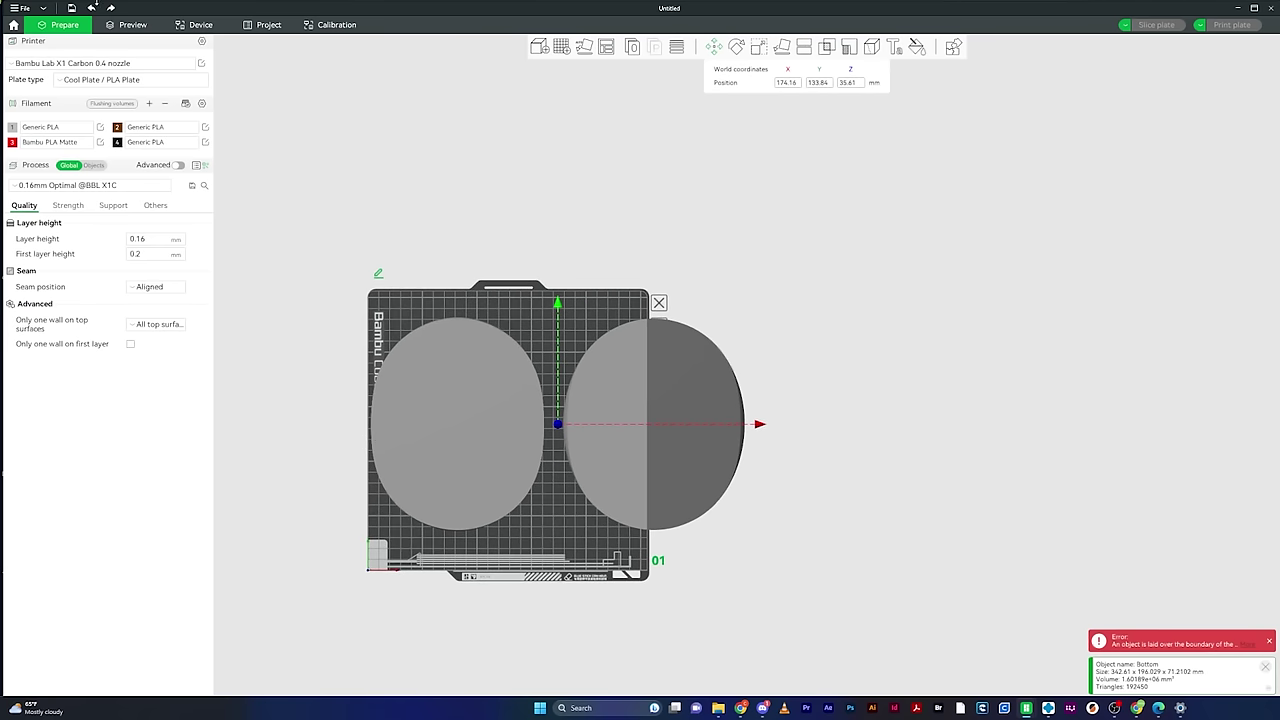
Step: Switch the top view of the flipped shells to perspective for comparison and return to orthogonal view
click(43, 7)
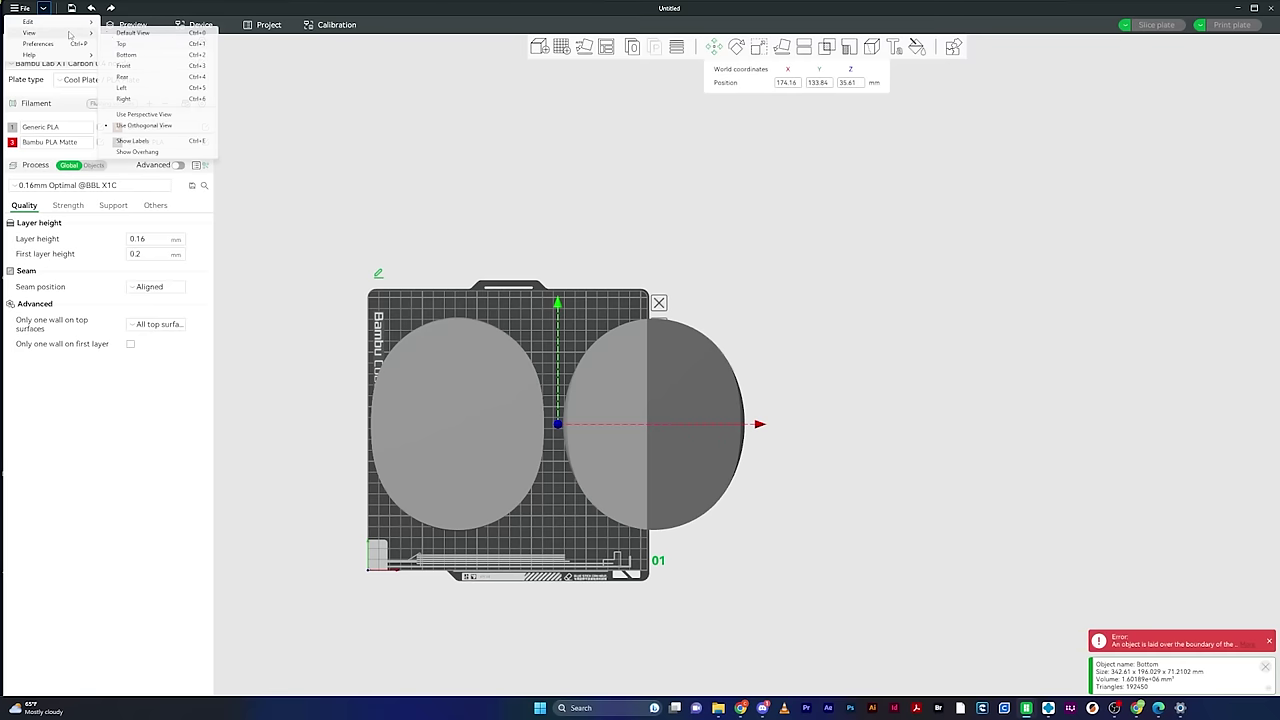
click(155, 114)
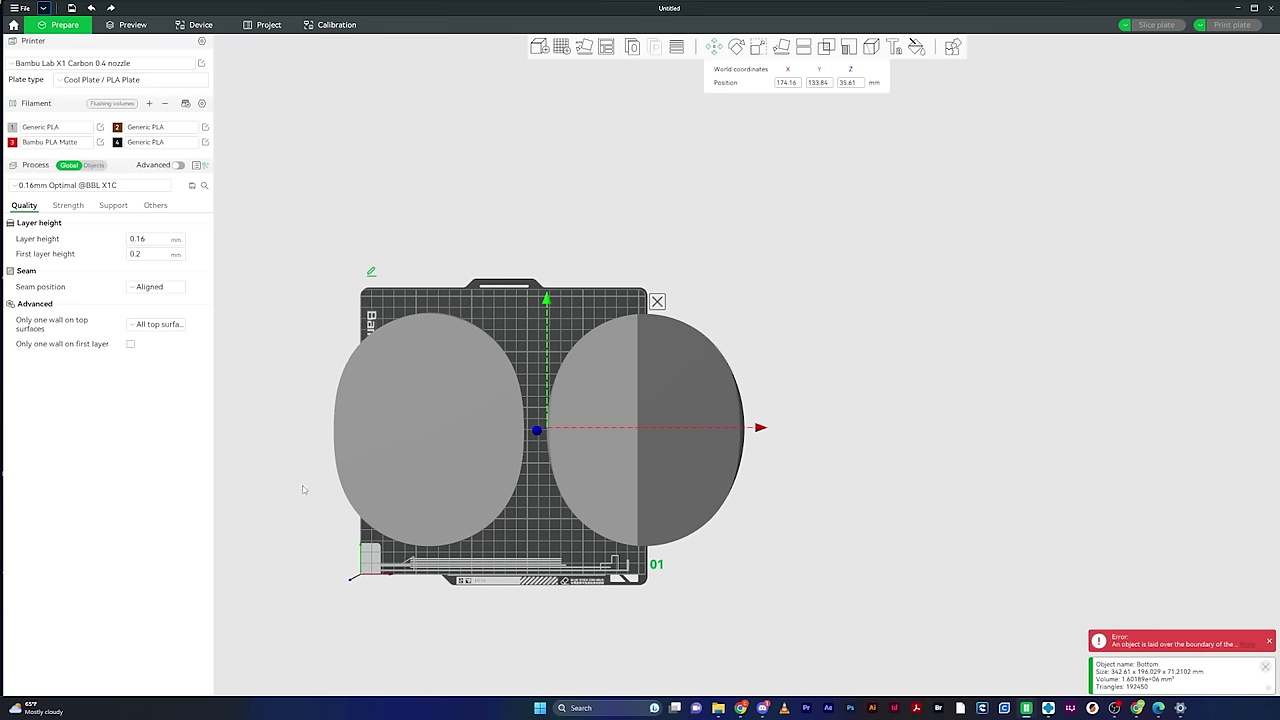
mouse_move(290, 543)
mouse_down()
mouse_move(336, 492)
mouse_move(291, 552)
mouse_up()
click(44, 8)
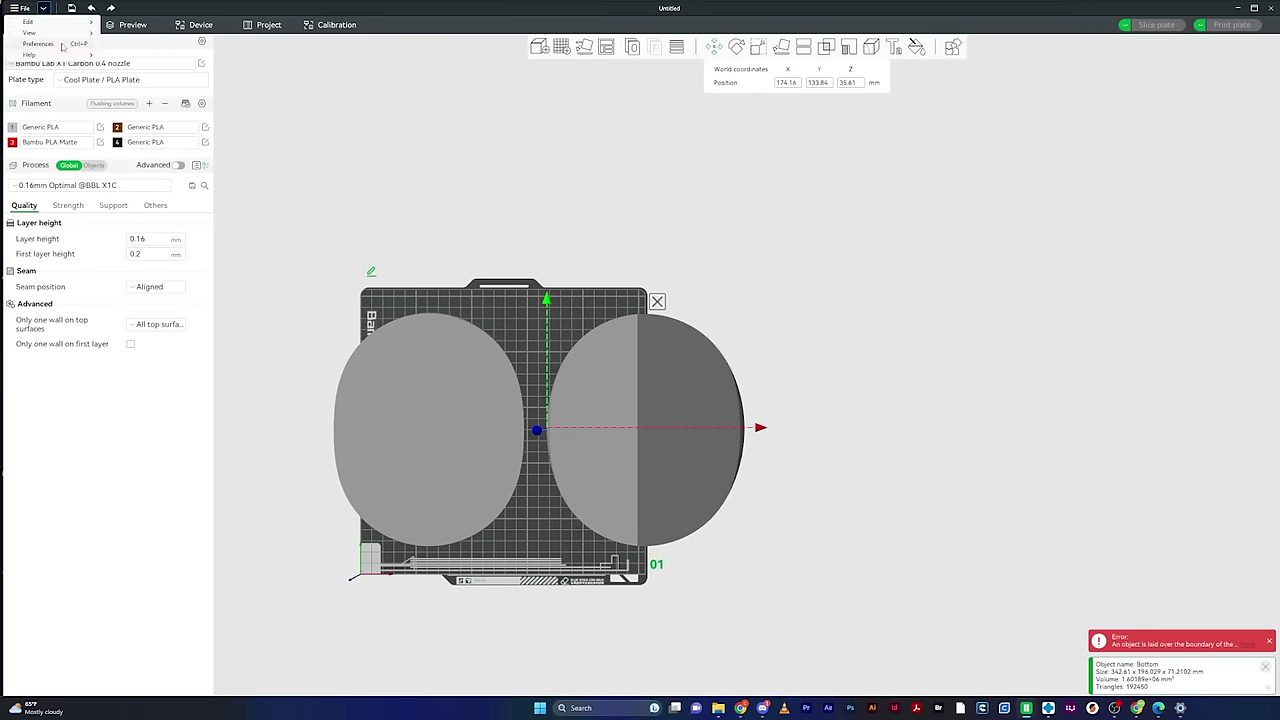
mouse_move(29, 35)
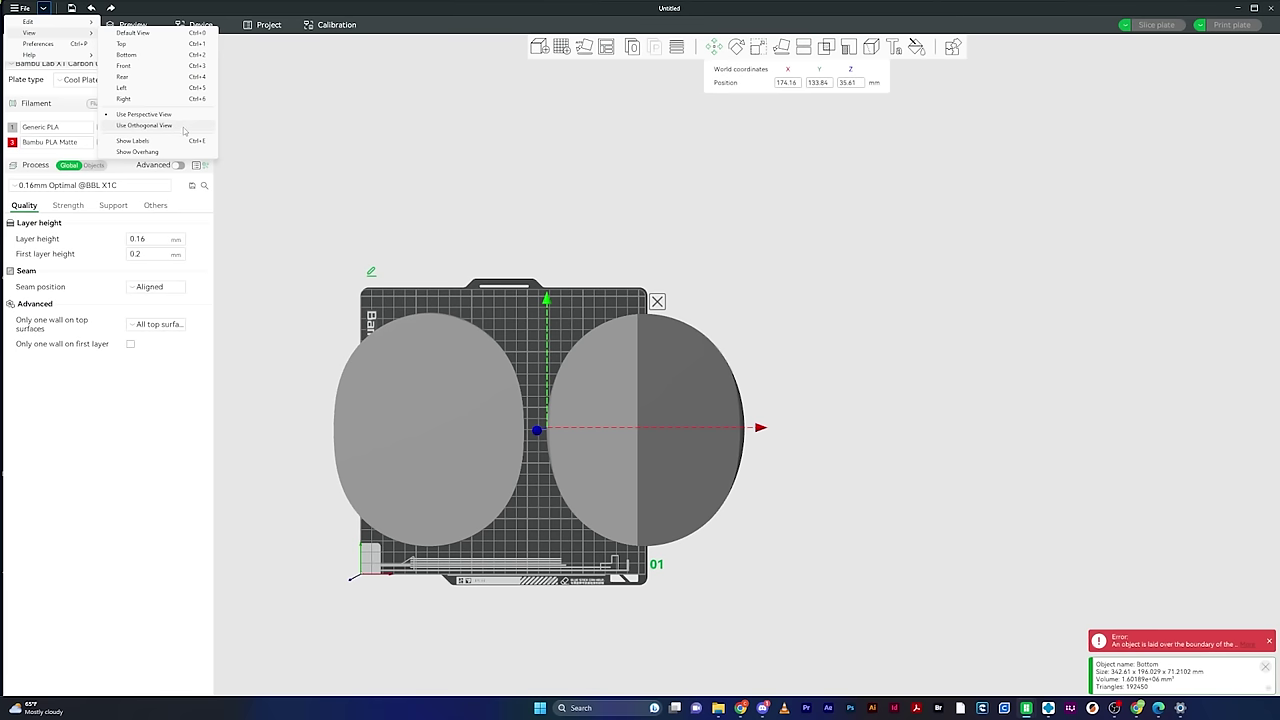
click(187, 129)
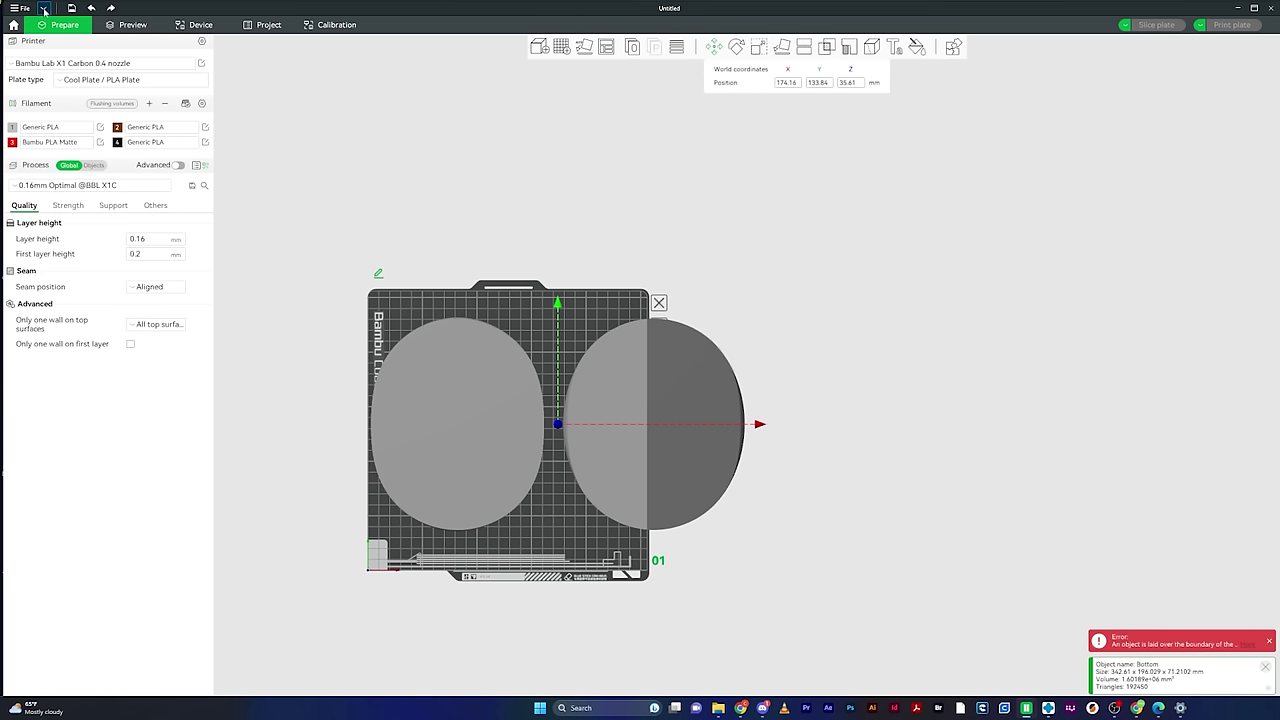
Step: Show the name labels on the shell models and reset the camera to the default view
click(43, 8)
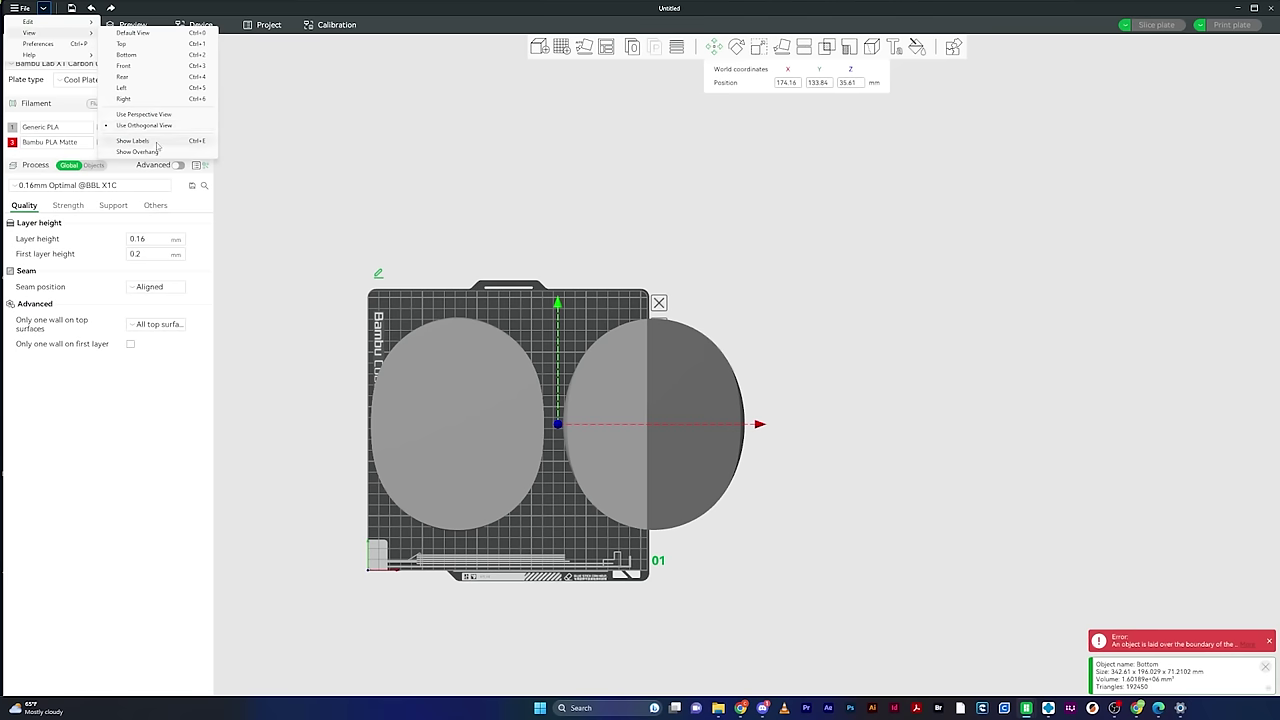
click(156, 143)
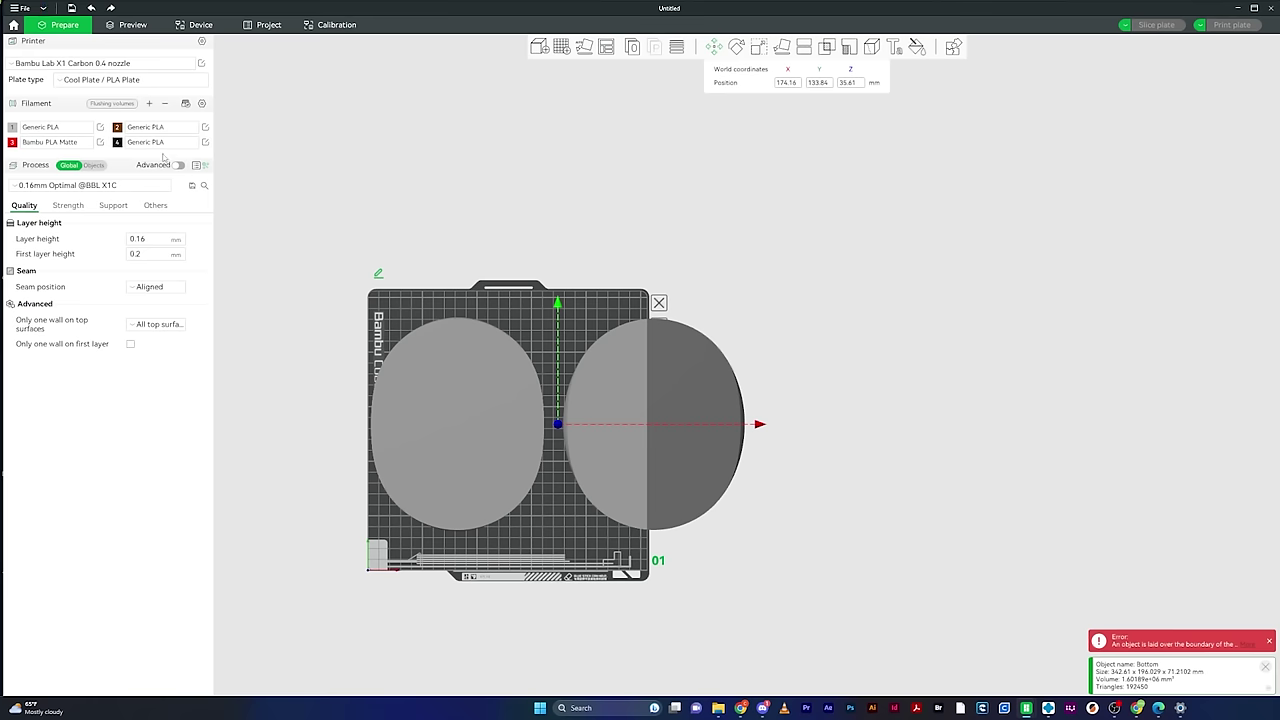
key(0)
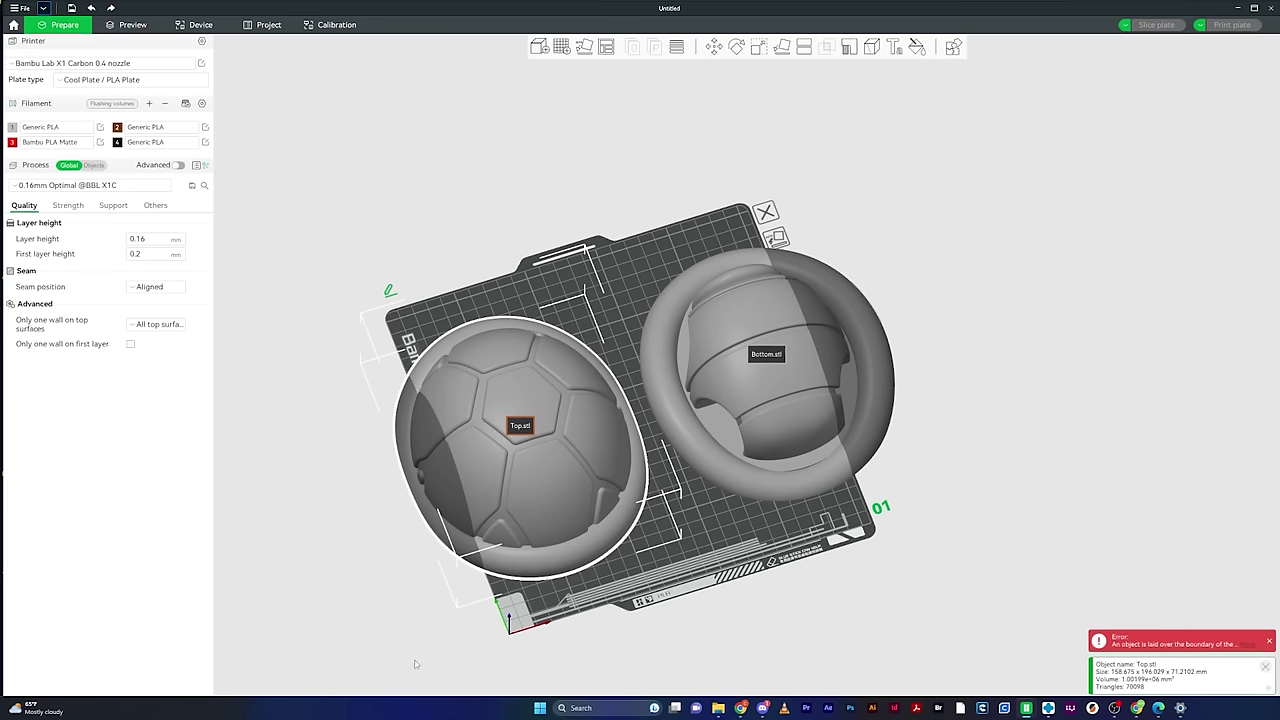
Step: Alternately select the Top and Bottom shells from low and high camera angles to examine how their name labels highlight
drag(625, 617, 708, 541)
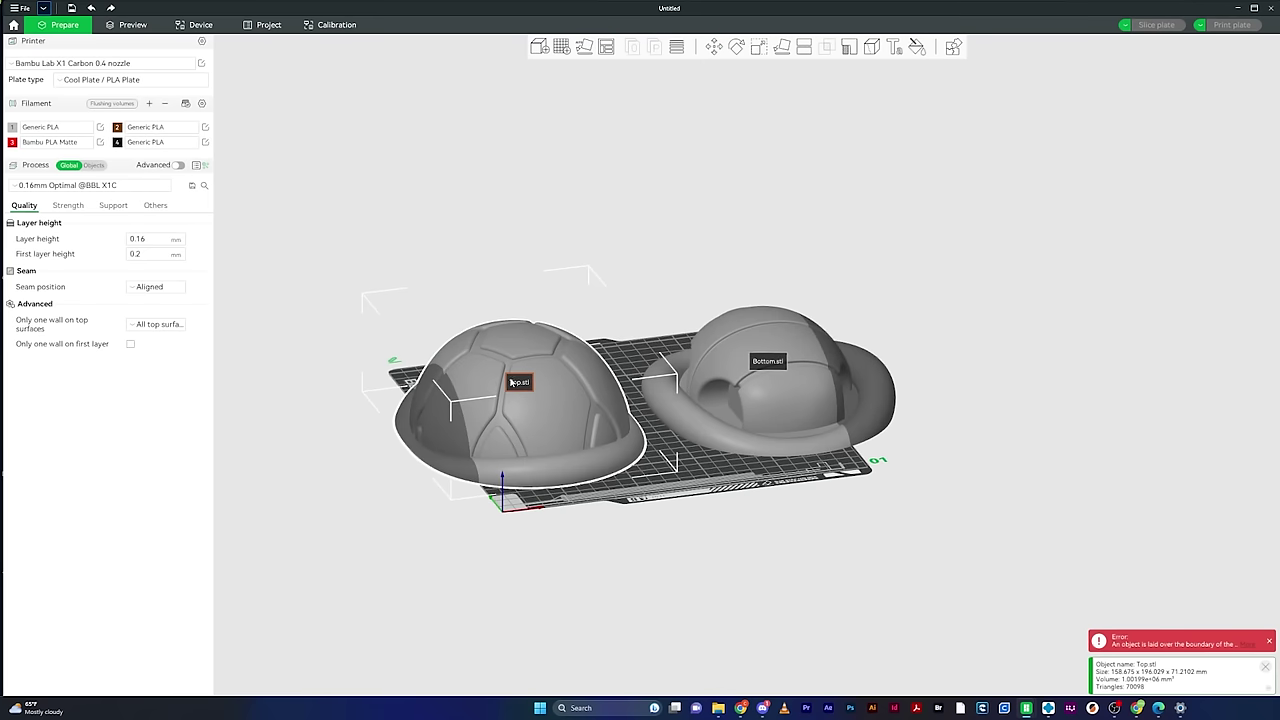
click(787, 372)
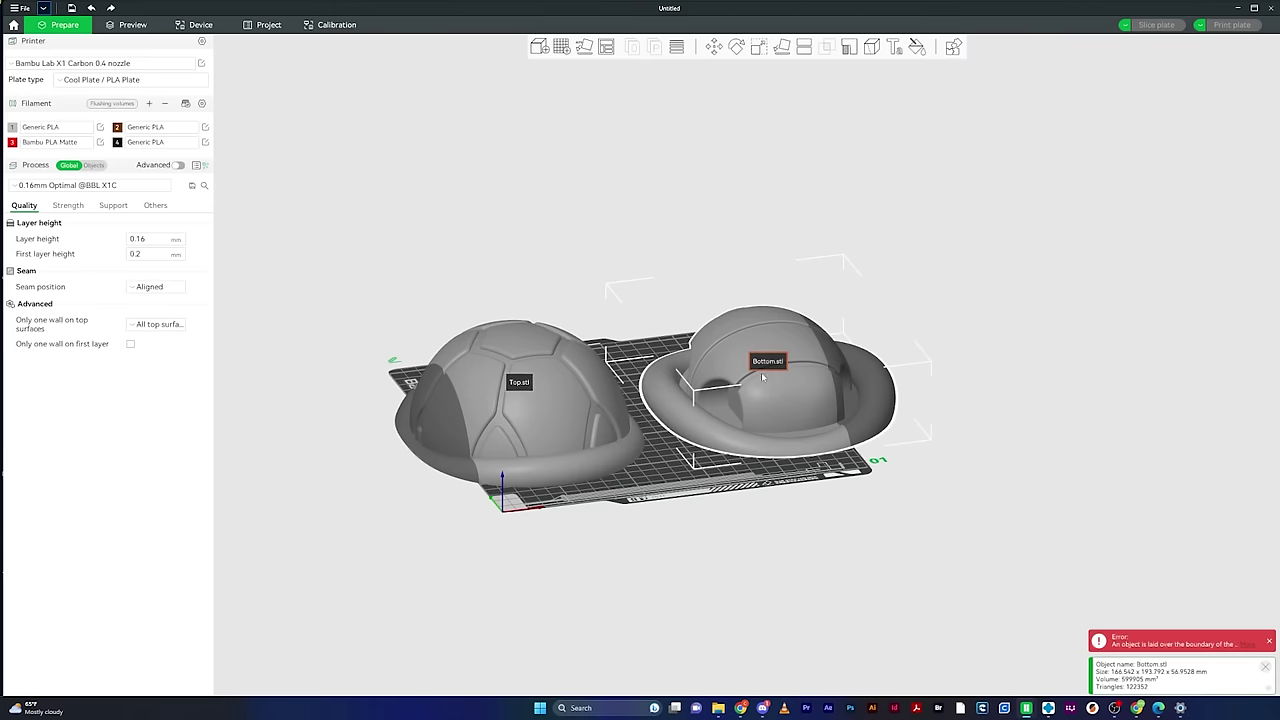
click(545, 412)
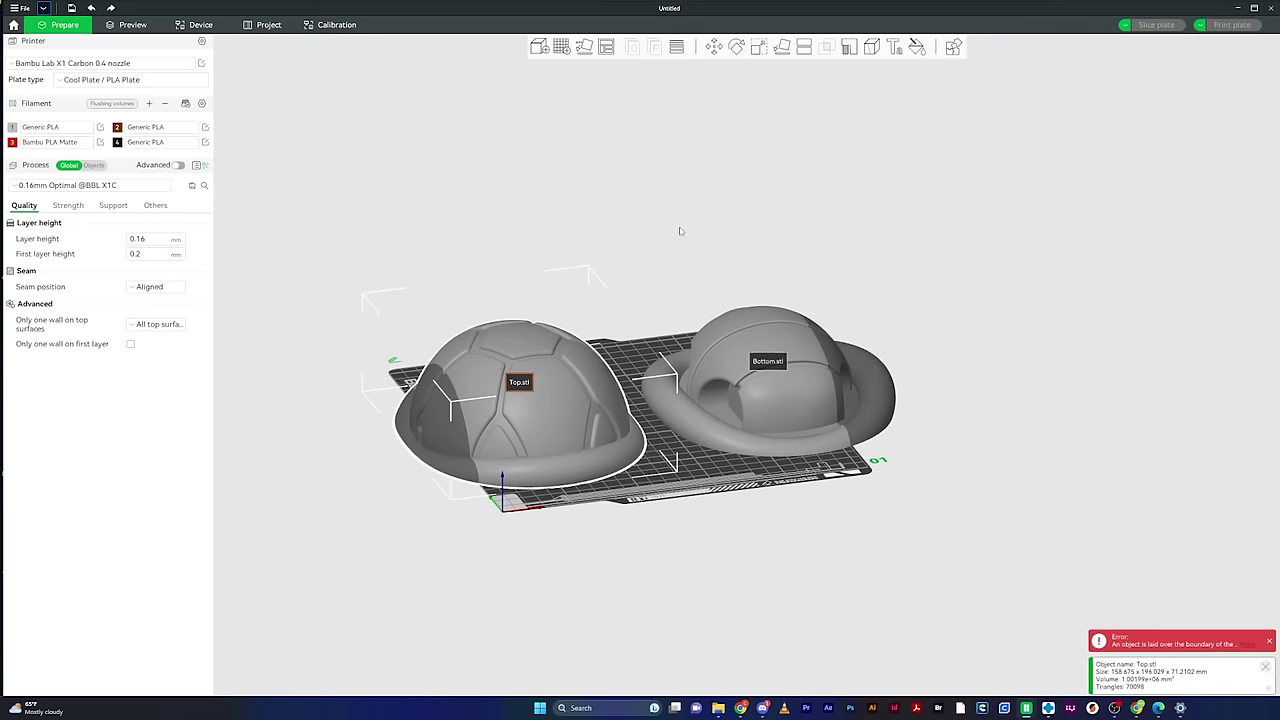
drag(680, 231, 680, 256)
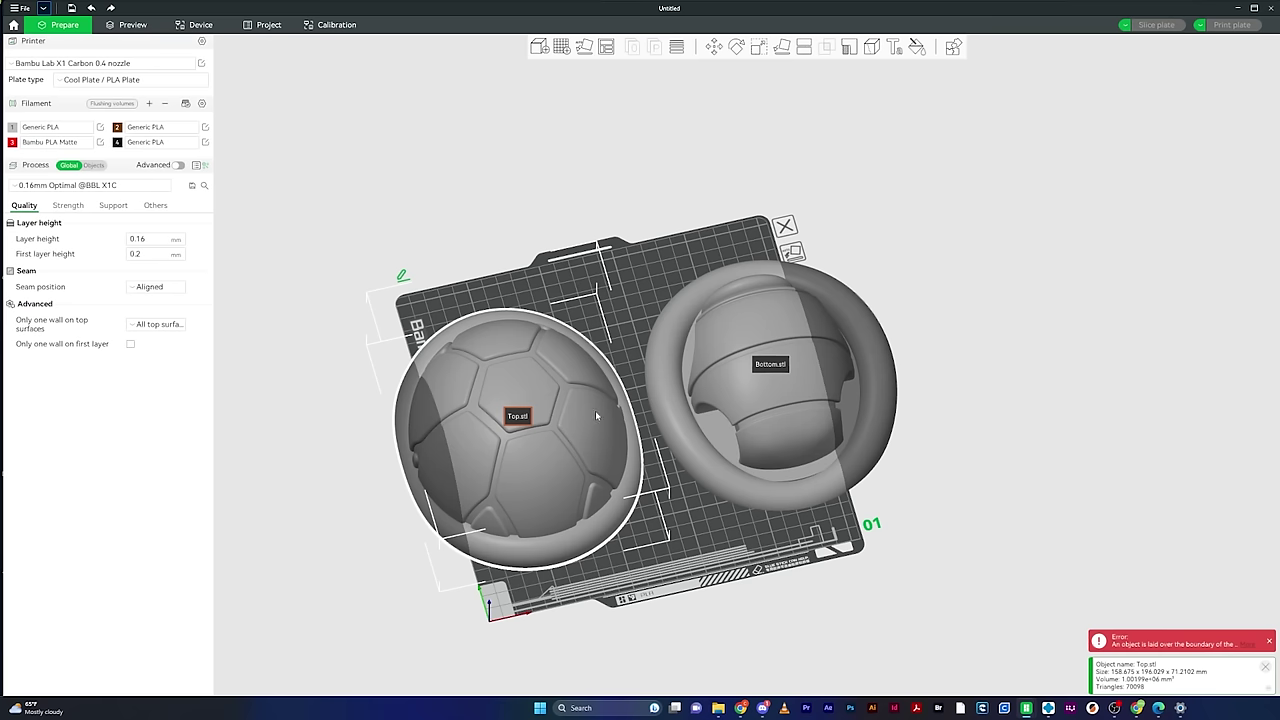
click(748, 382)
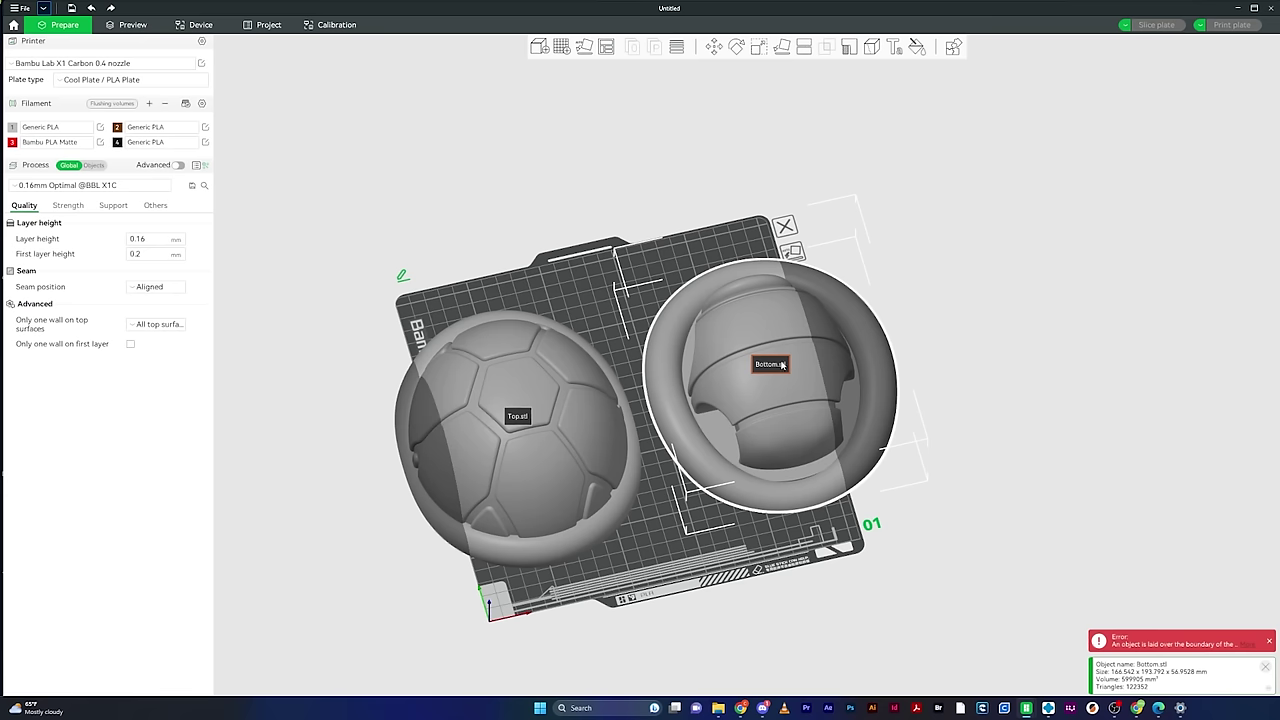
click(526, 444)
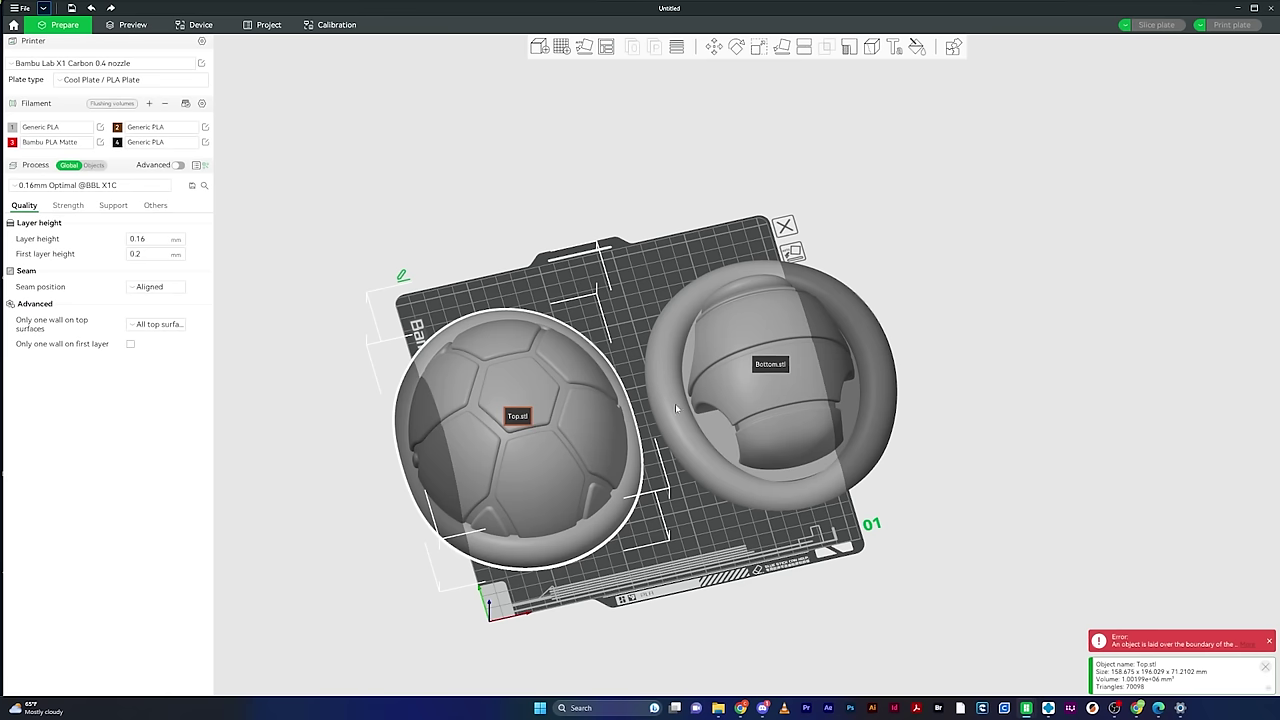
click(760, 380)
click(518, 454)
click(765, 379)
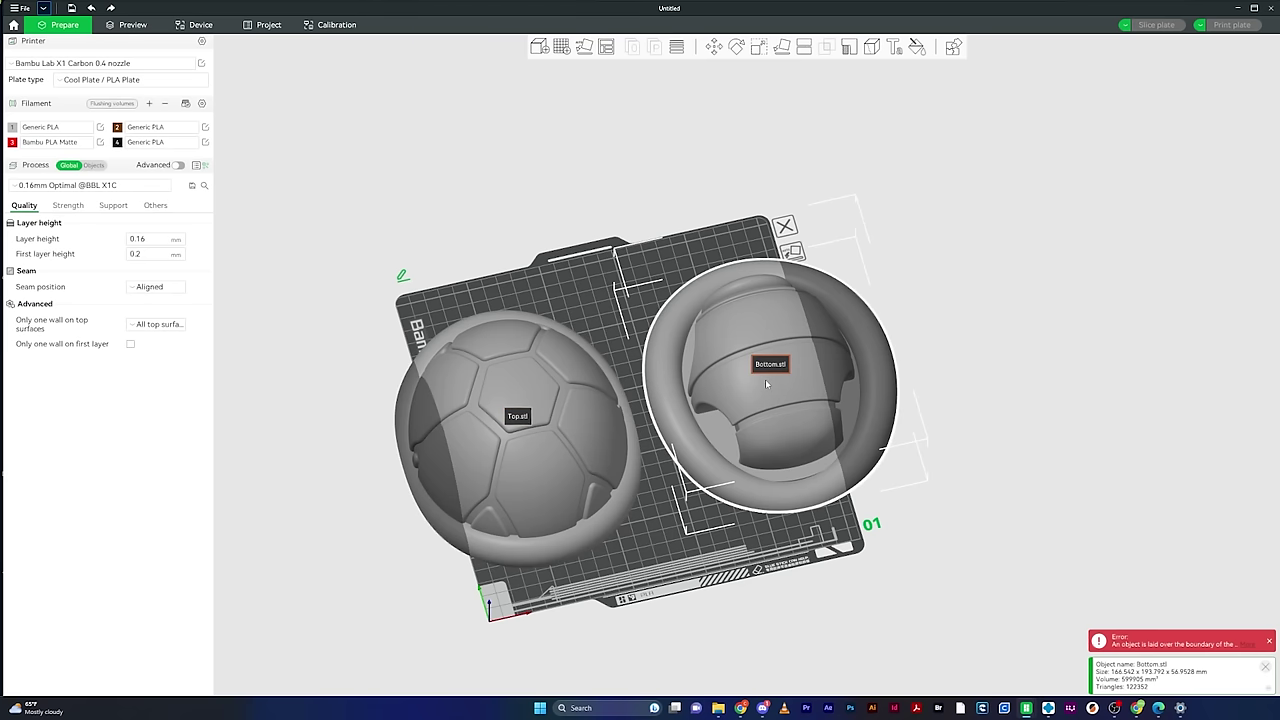
click(555, 441)
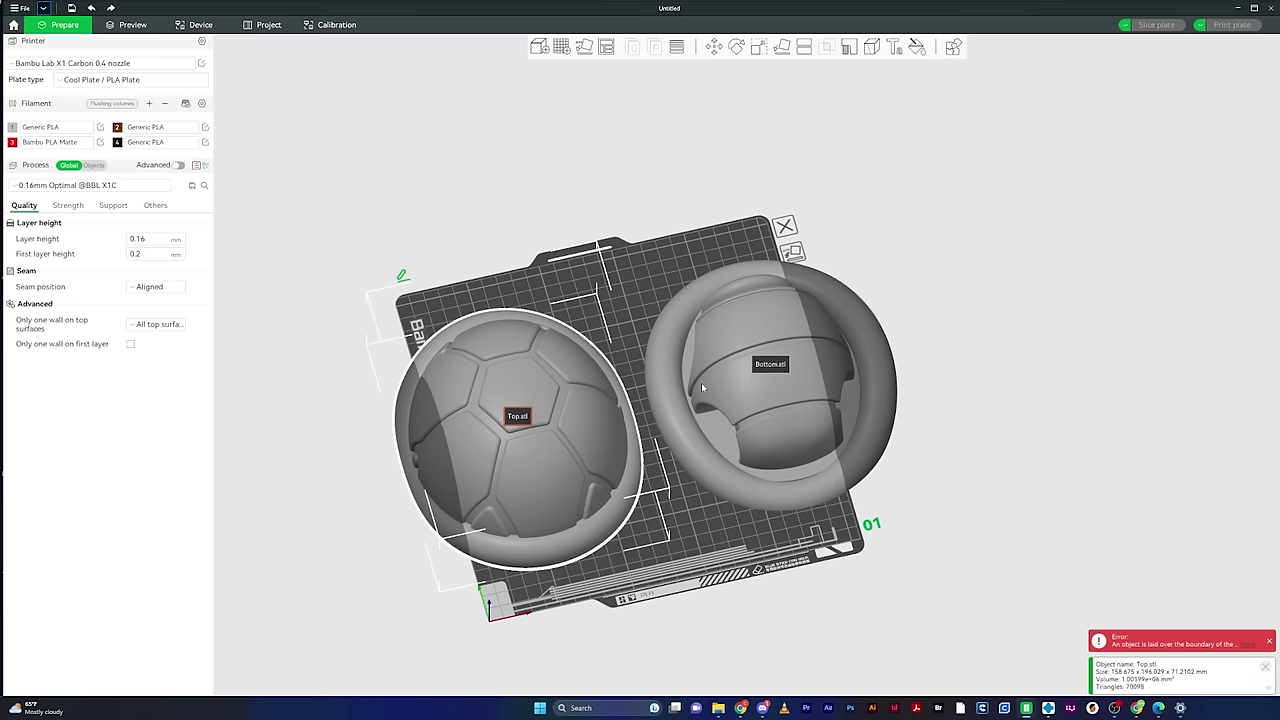
Step: Rotate the Bottom shell 180° about the X axis so its flat side faces up
click(758, 385)
key(r)
scroll(758, 385, up, 5)
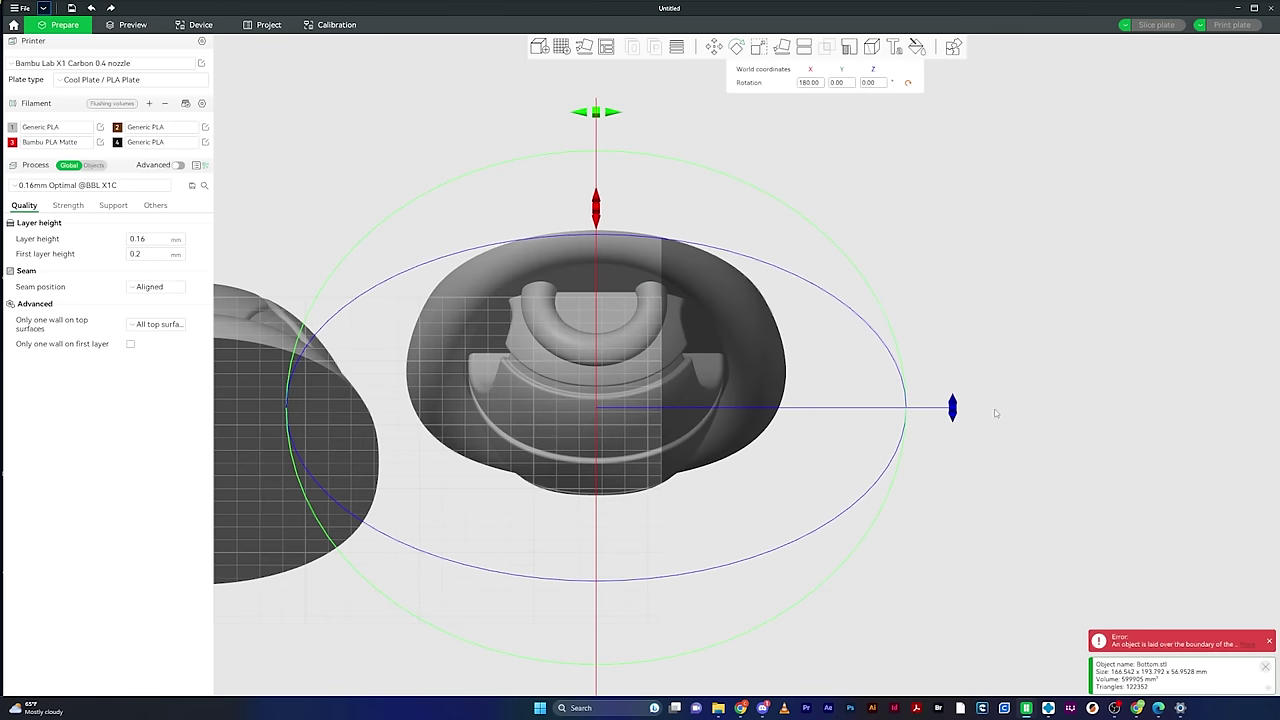
drag(1025, 396, 1033, 421)
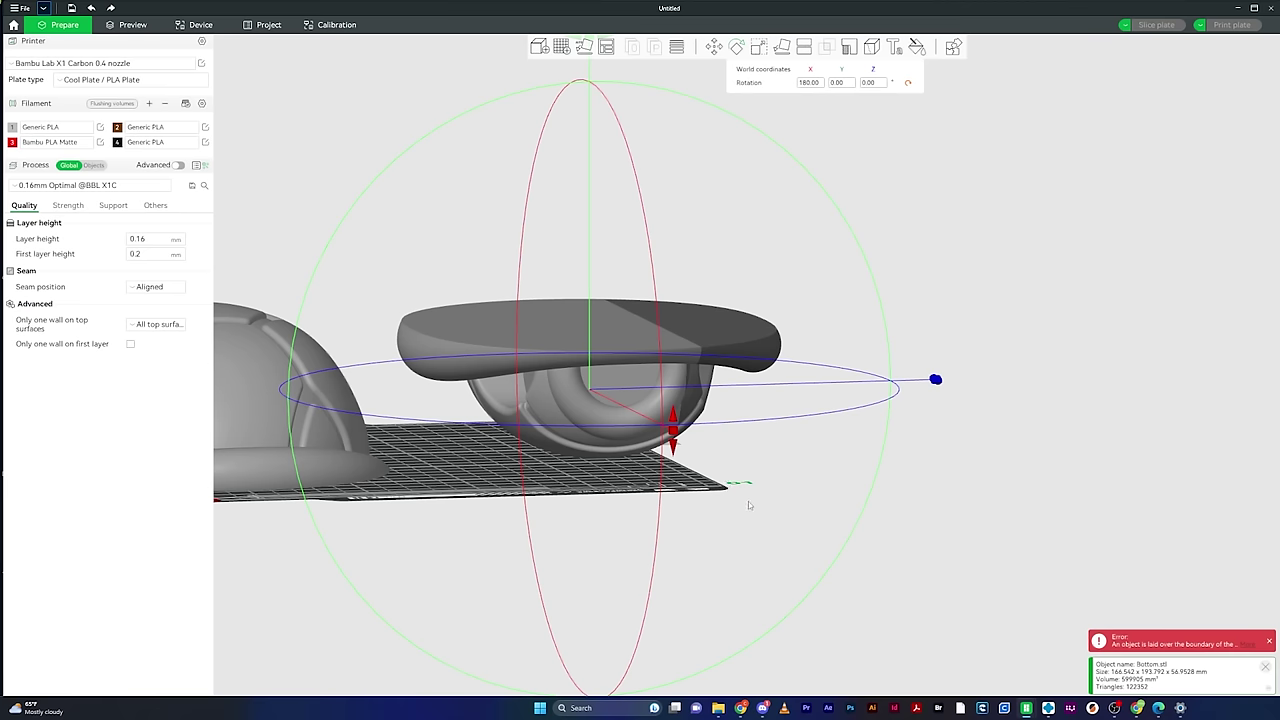
Step: Examine the flipped Bottom shell from below, from the side and in front view for areas that overhang the plate
drag(818, 497, 780, 516)
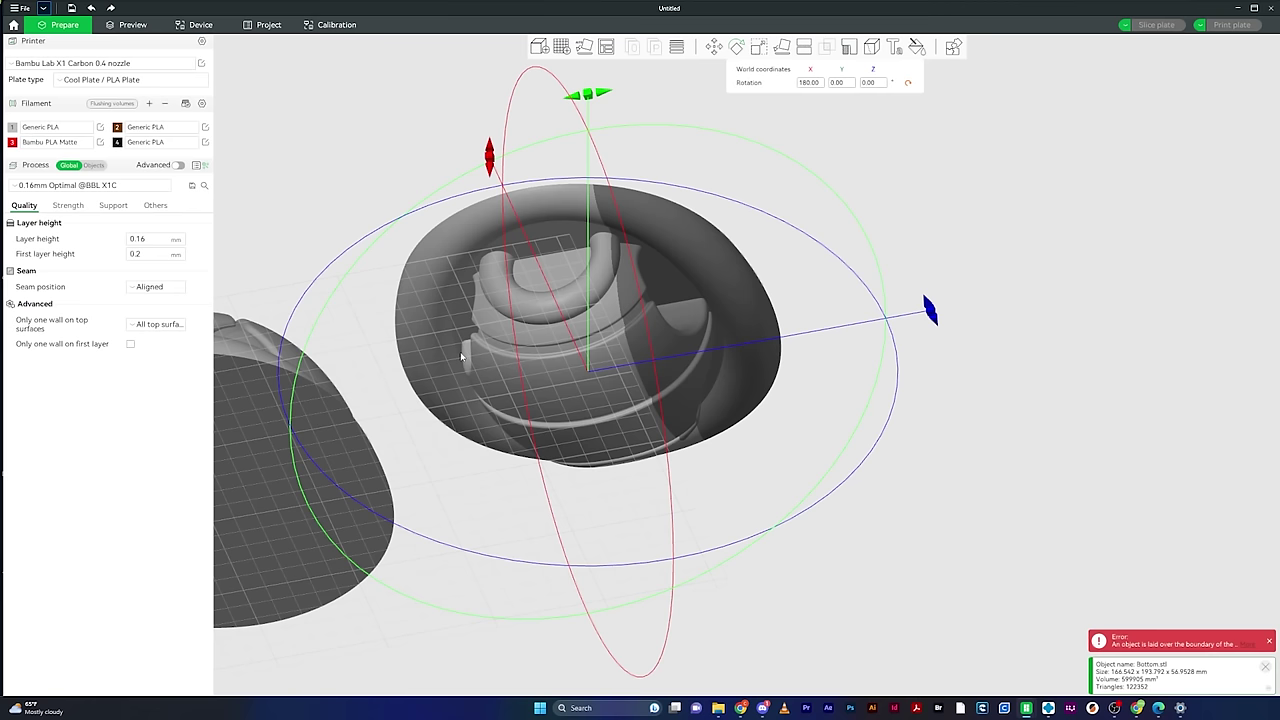
drag(462, 356, 537, 486)
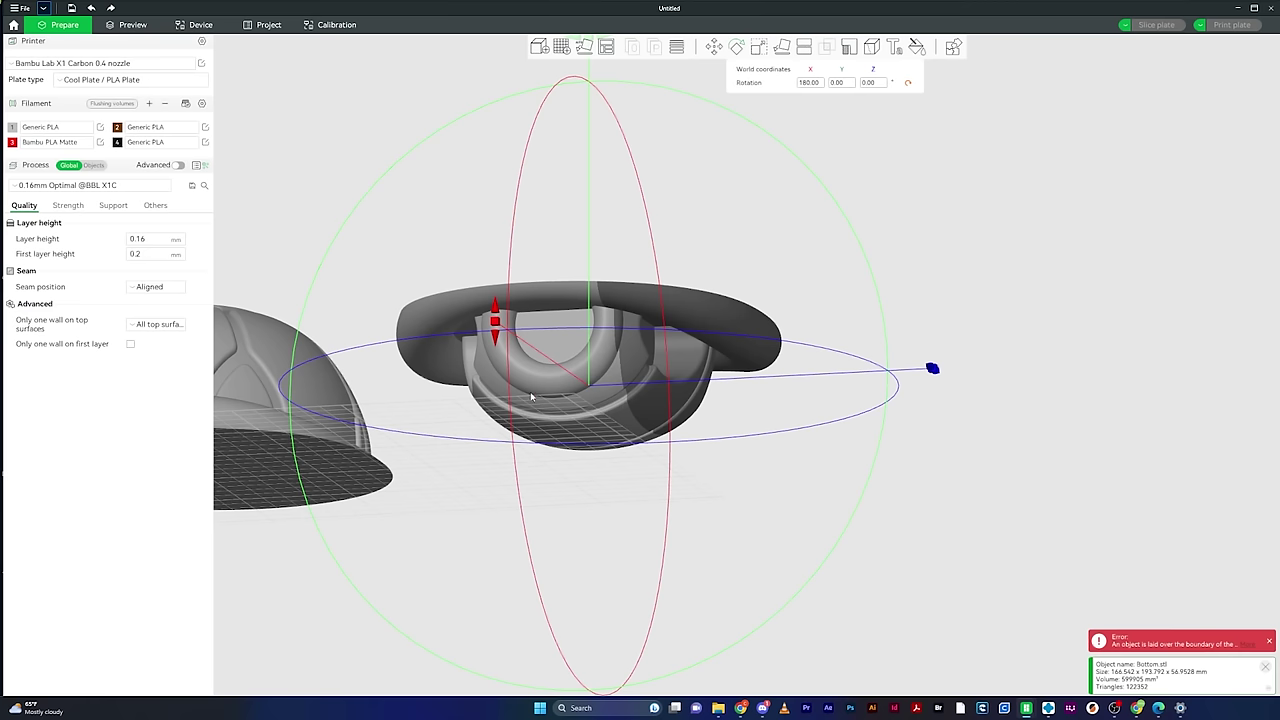
key(3)
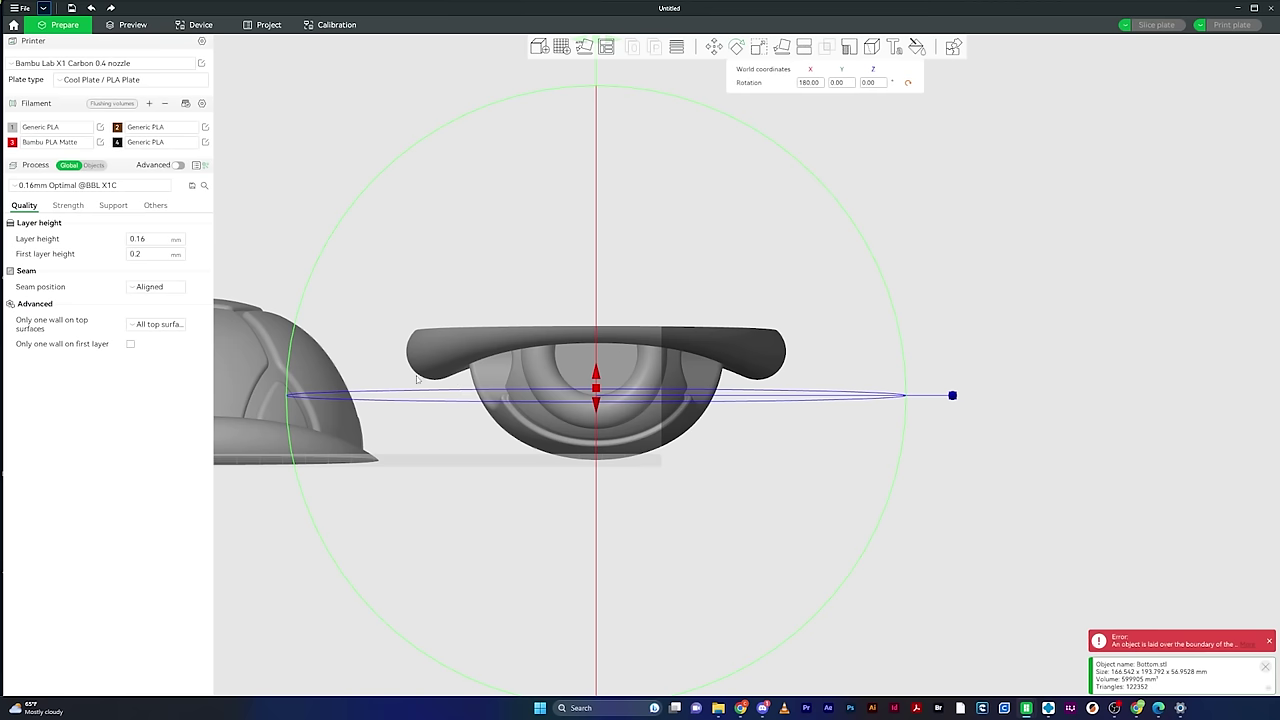
mouse_move(507, 536)
mouse_down()
mouse_move(499, 485)
mouse_move(500, 533)
mouse_up()
drag(832, 545, 832, 528)
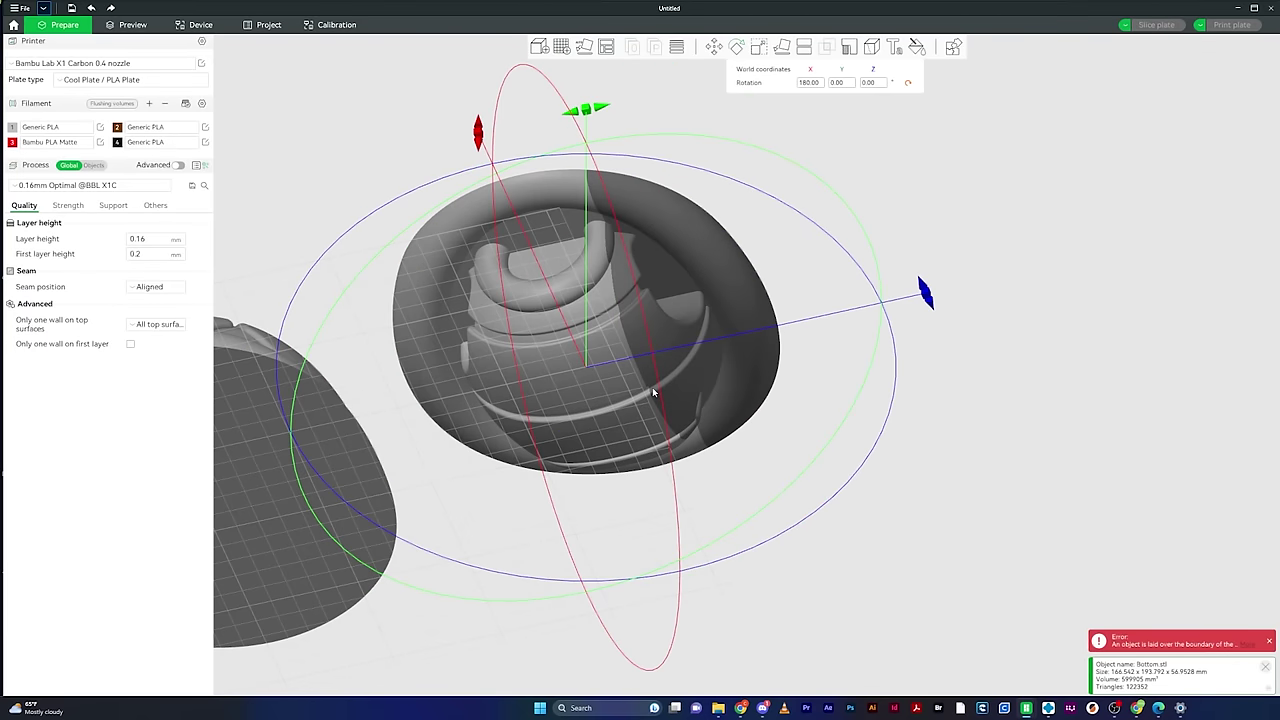
drag(640, 346, 331, 197)
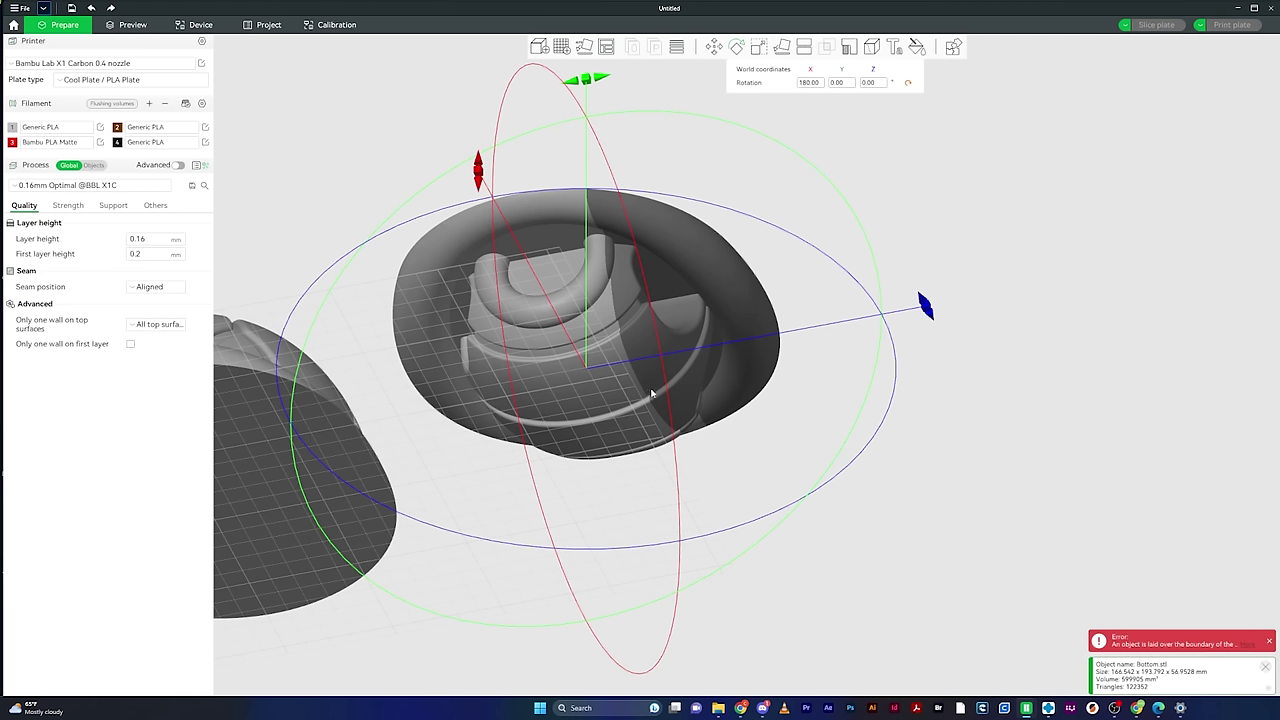
Step: Turn on overhang display and examine the highlighted areas beneath the flipped Bottom shell
click(43, 8)
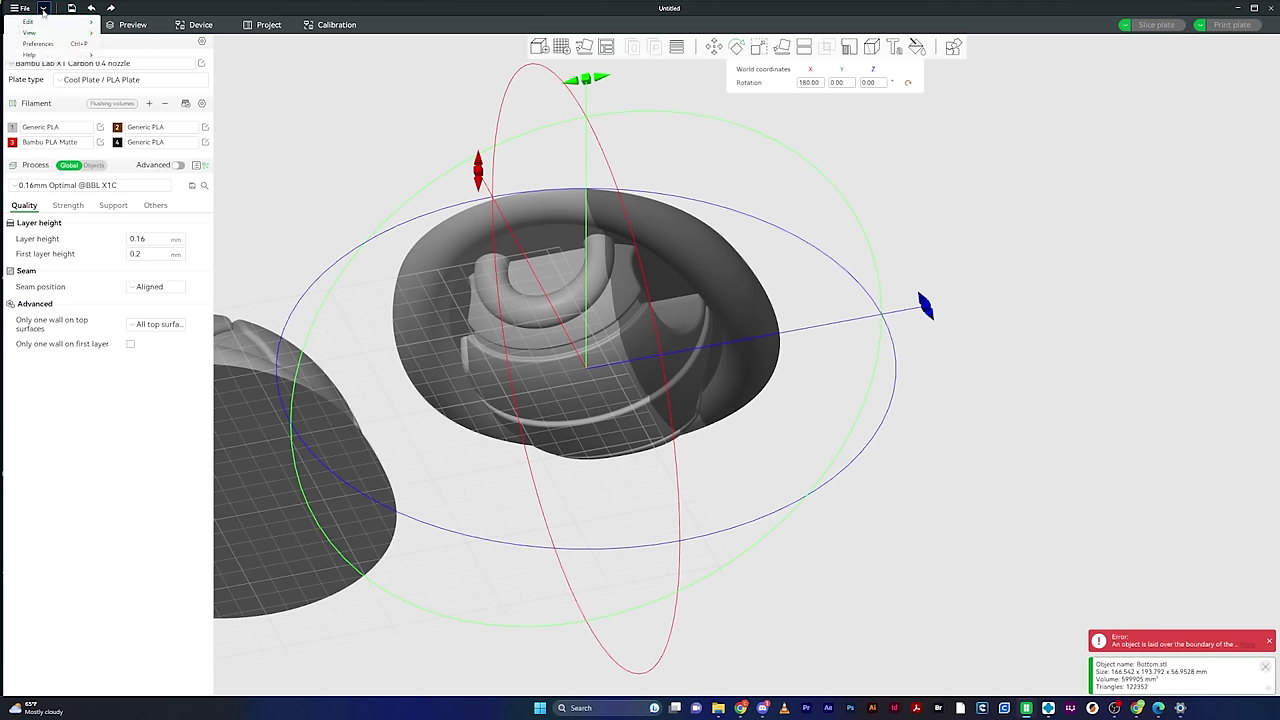
mouse_move(32, 34)
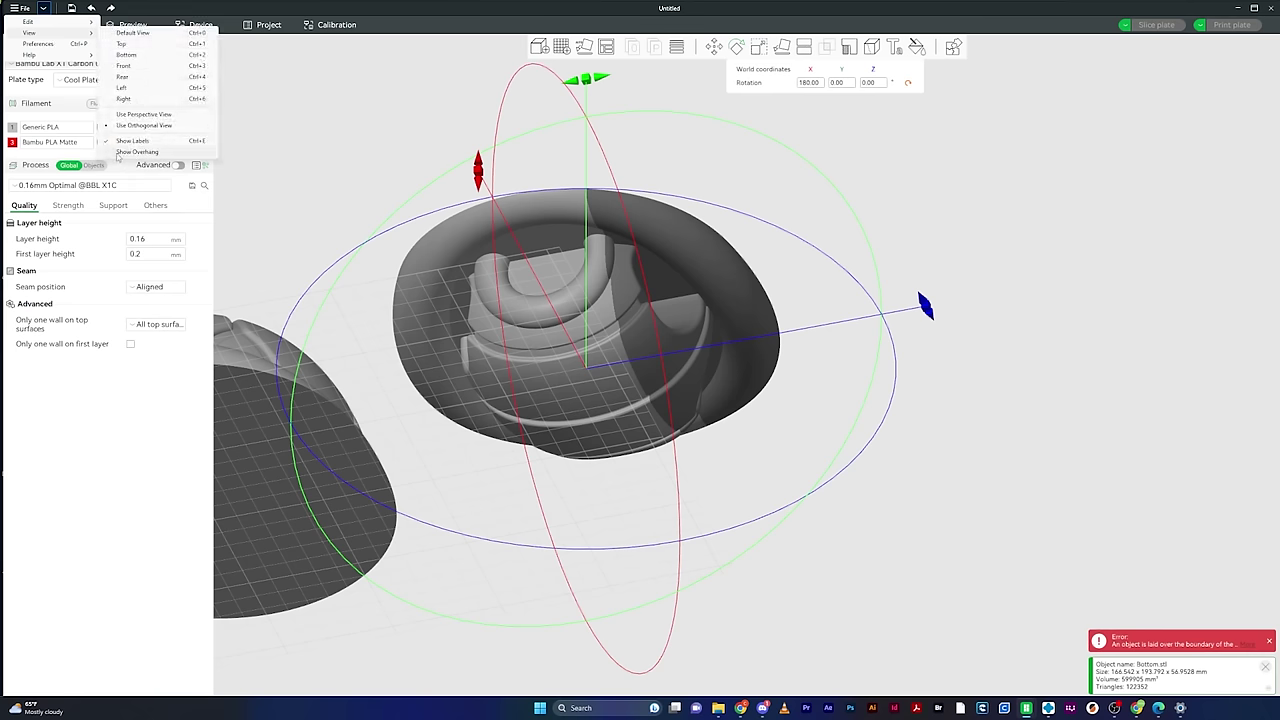
click(170, 156)
drag(963, 281, 827, 355)
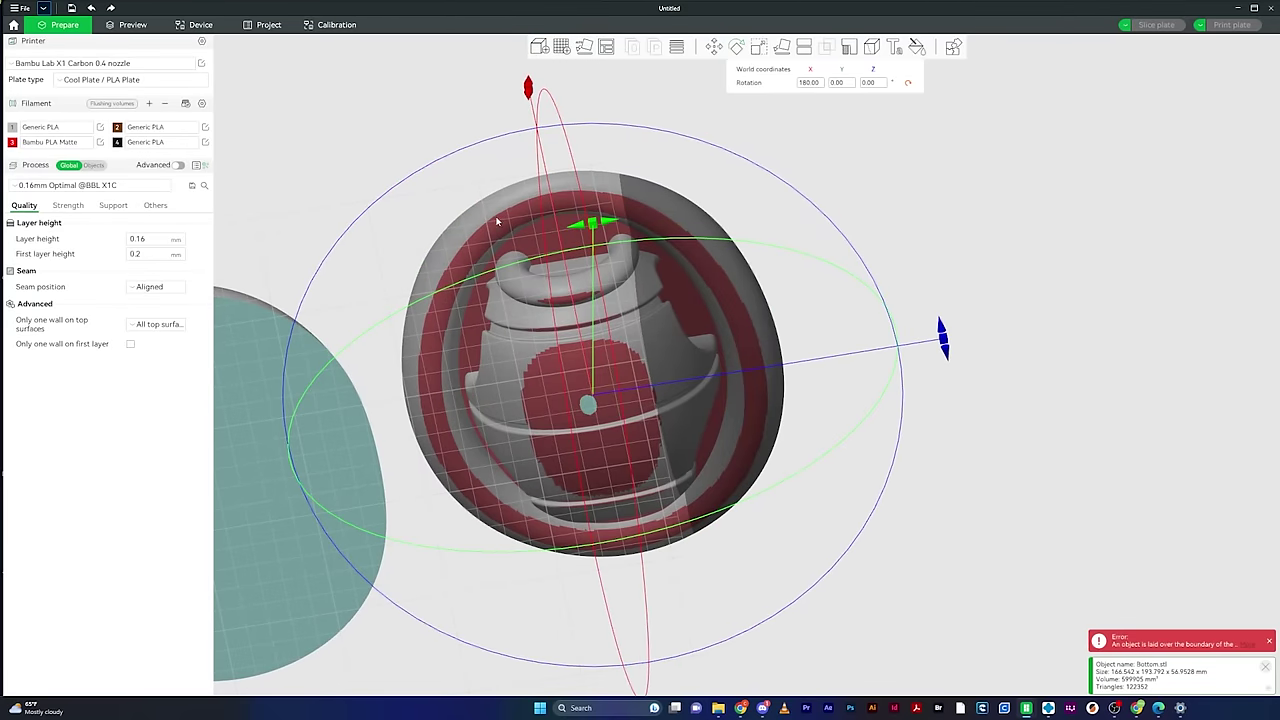
drag(986, 157, 564, 196)
Step: Open the preferences and enable Dark Mode
click(44, 8)
mouse_move(33, 40)
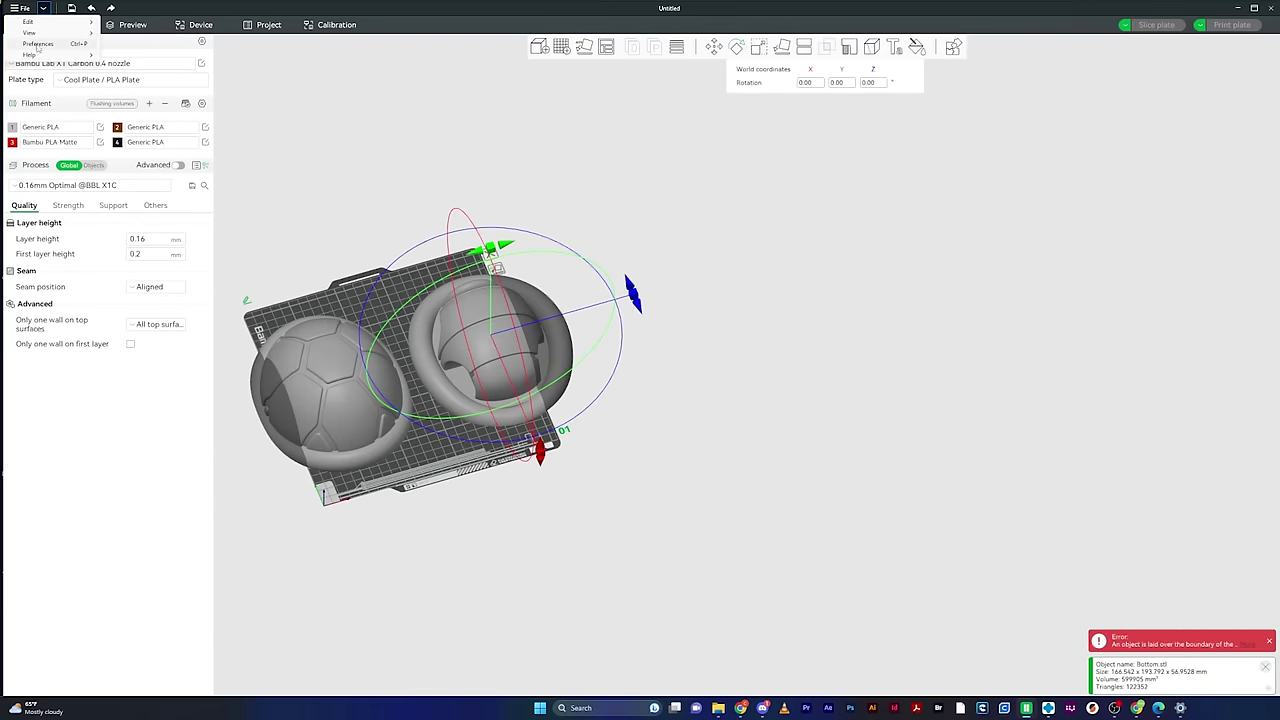
click(38, 44)
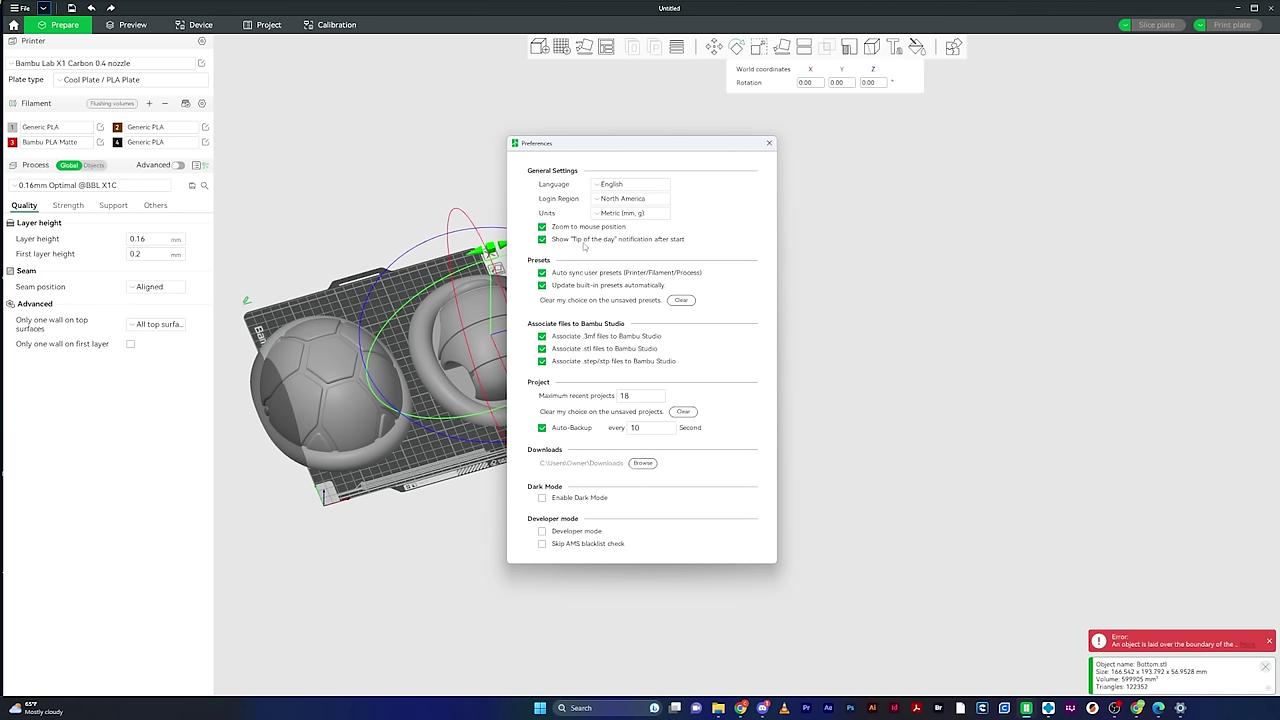
drag(600, 143, 735, 153)
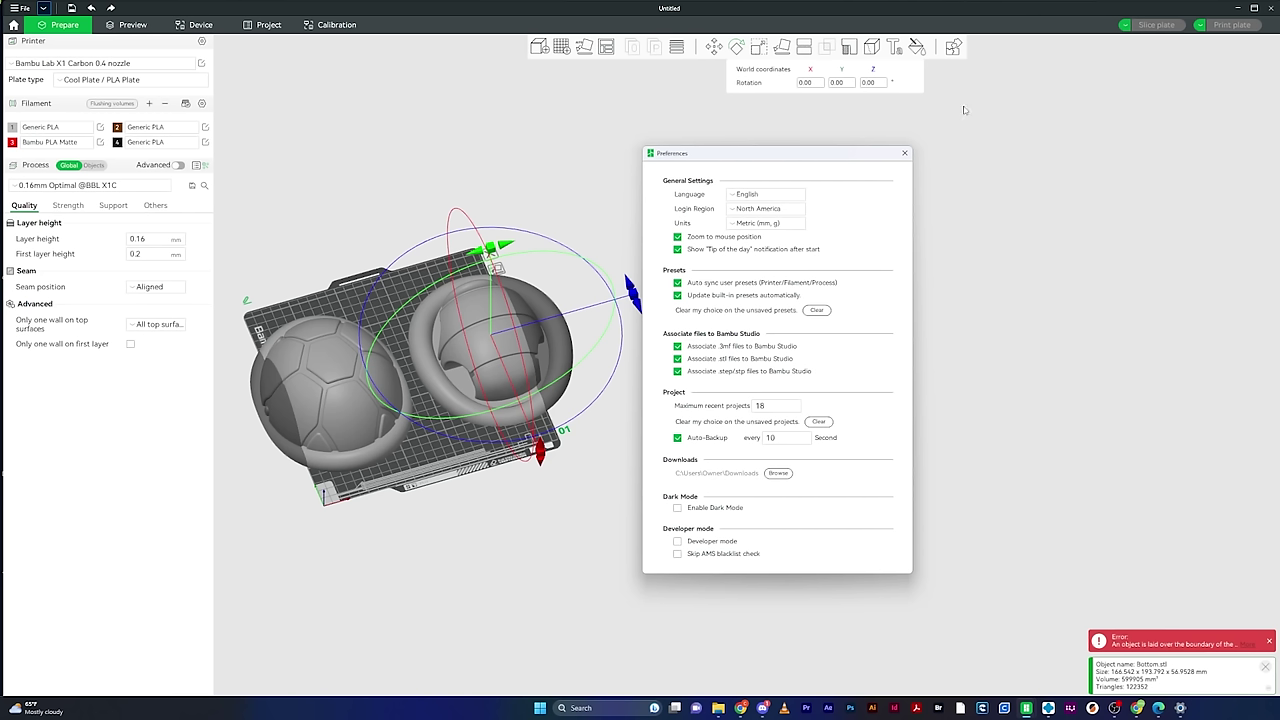
click(678, 508)
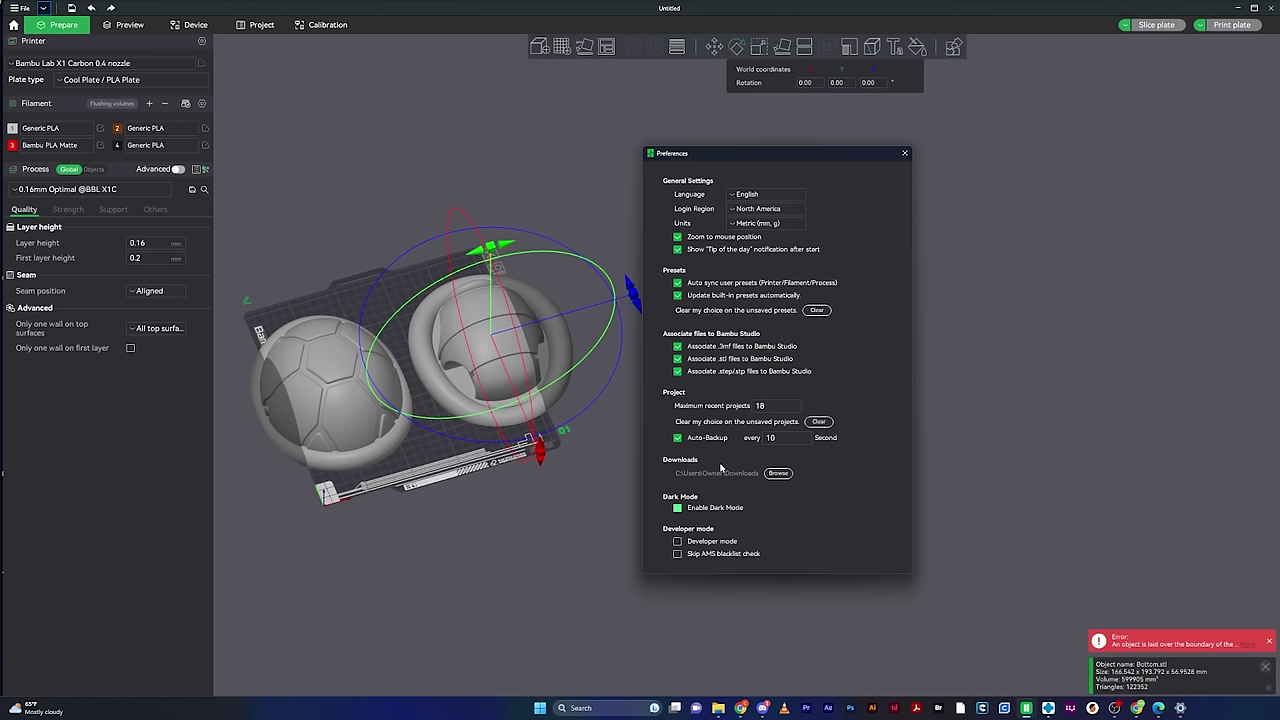
Step: Look through the available interface languages without changing English, and close the preferences
click(773, 197)
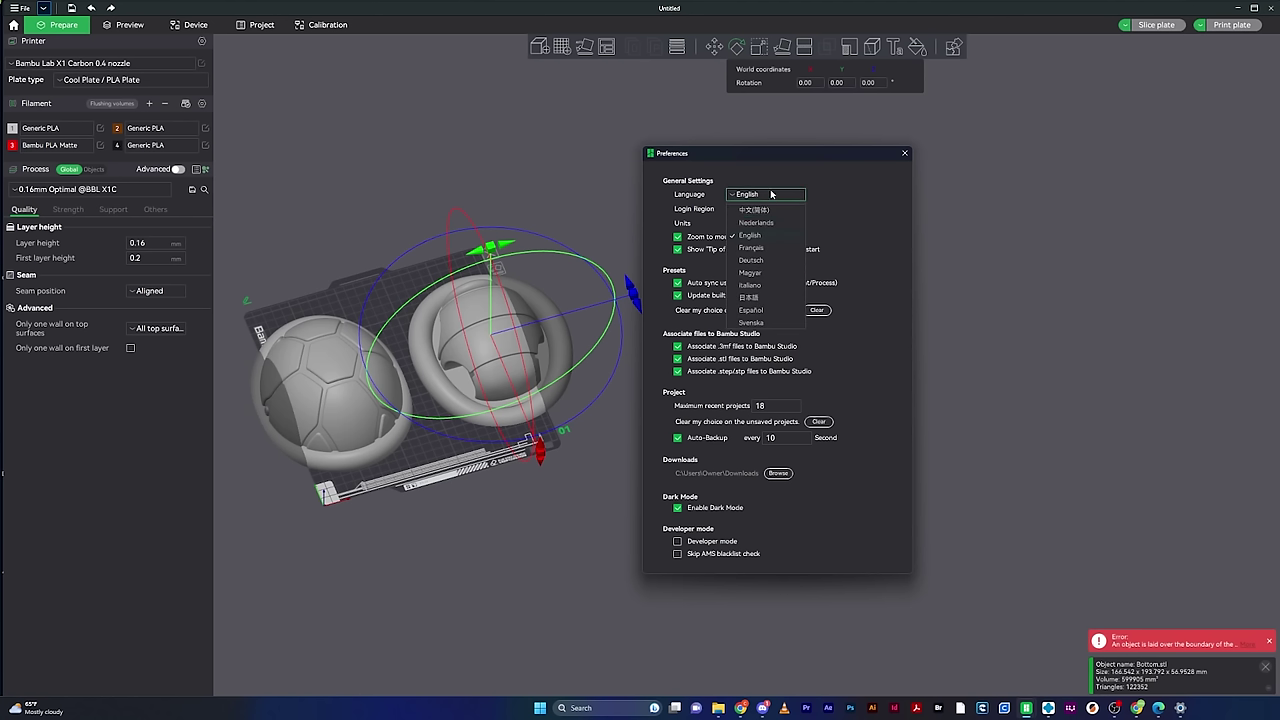
click(840, 186)
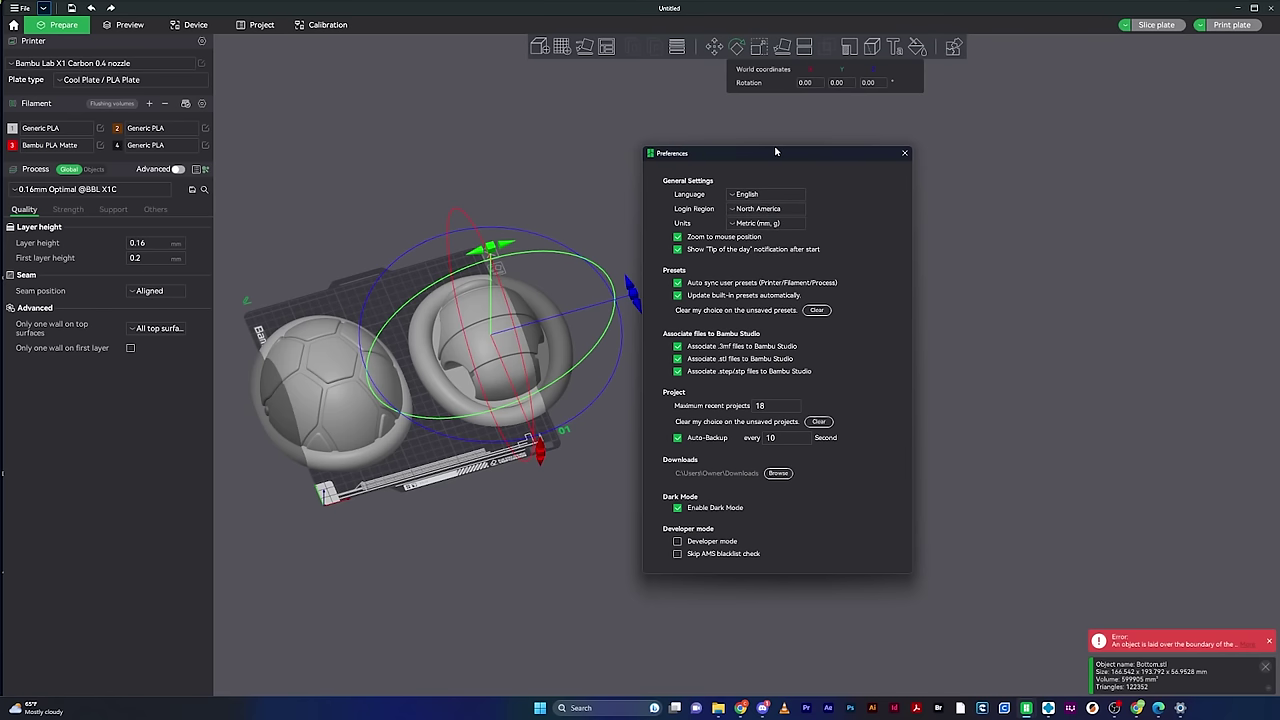
click(907, 153)
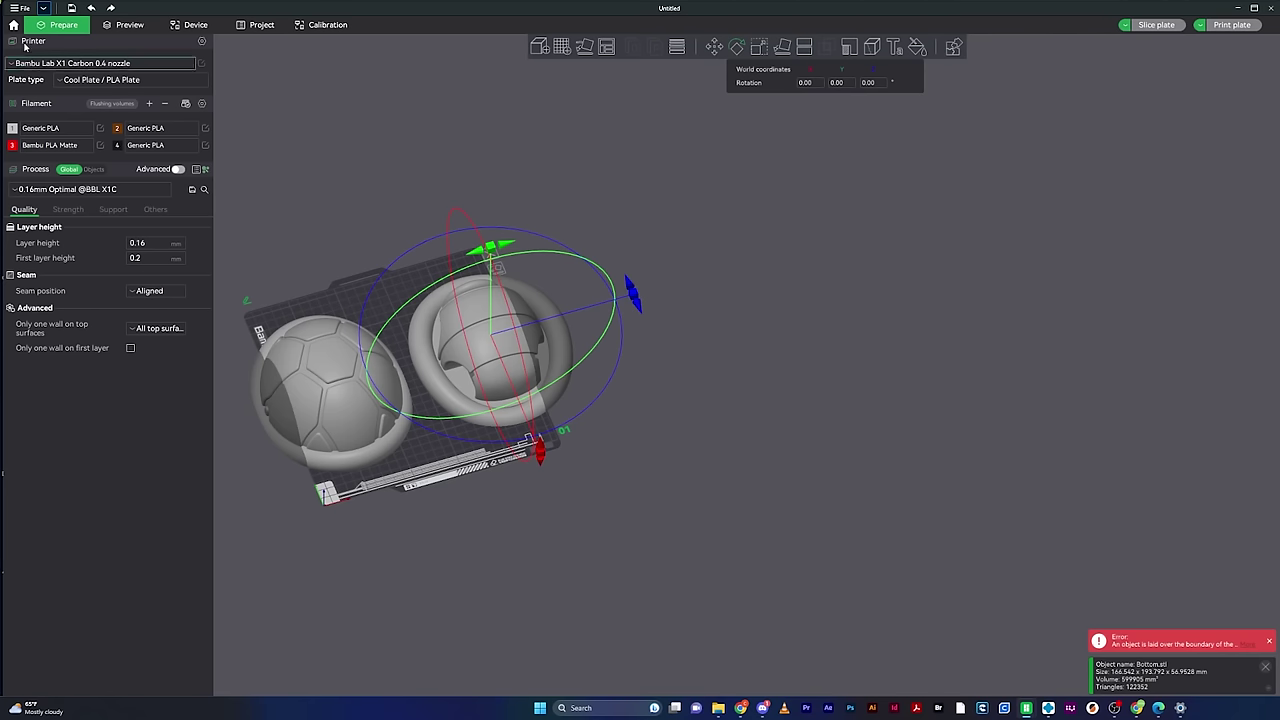
Step: Look through the help options, view the About Bambu Studio version information and close it
click(44, 8)
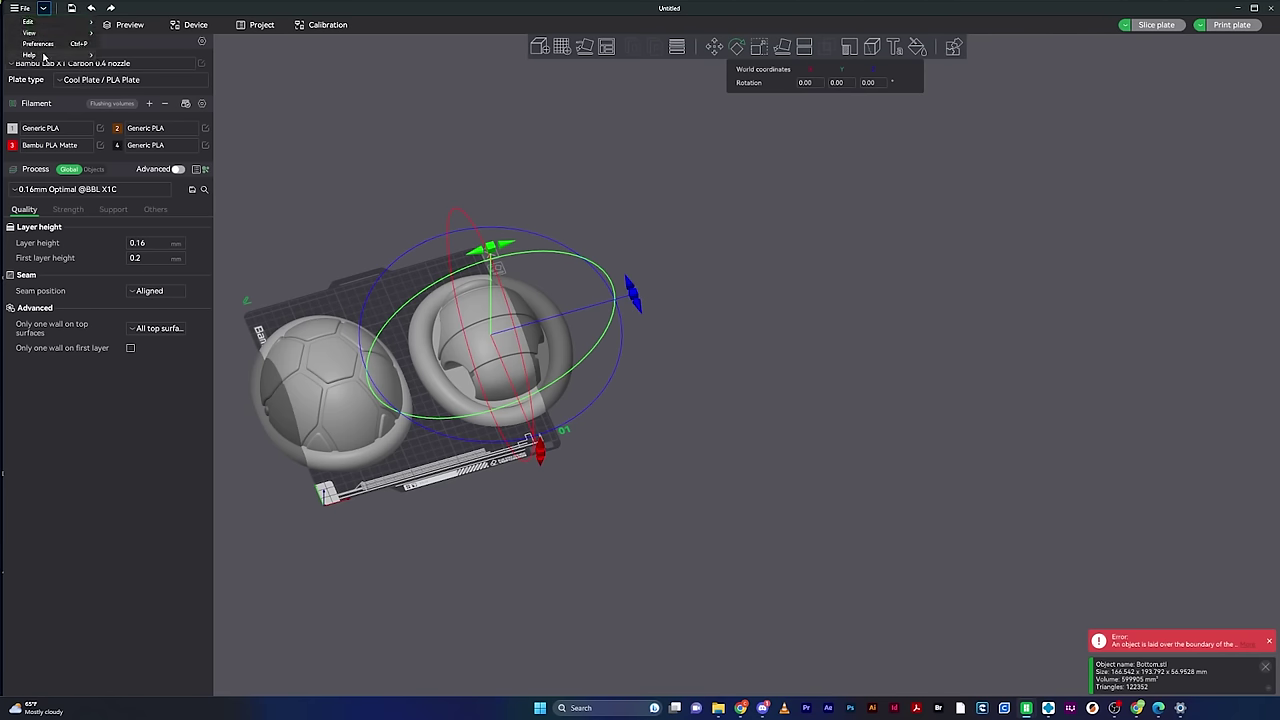
mouse_move(44, 56)
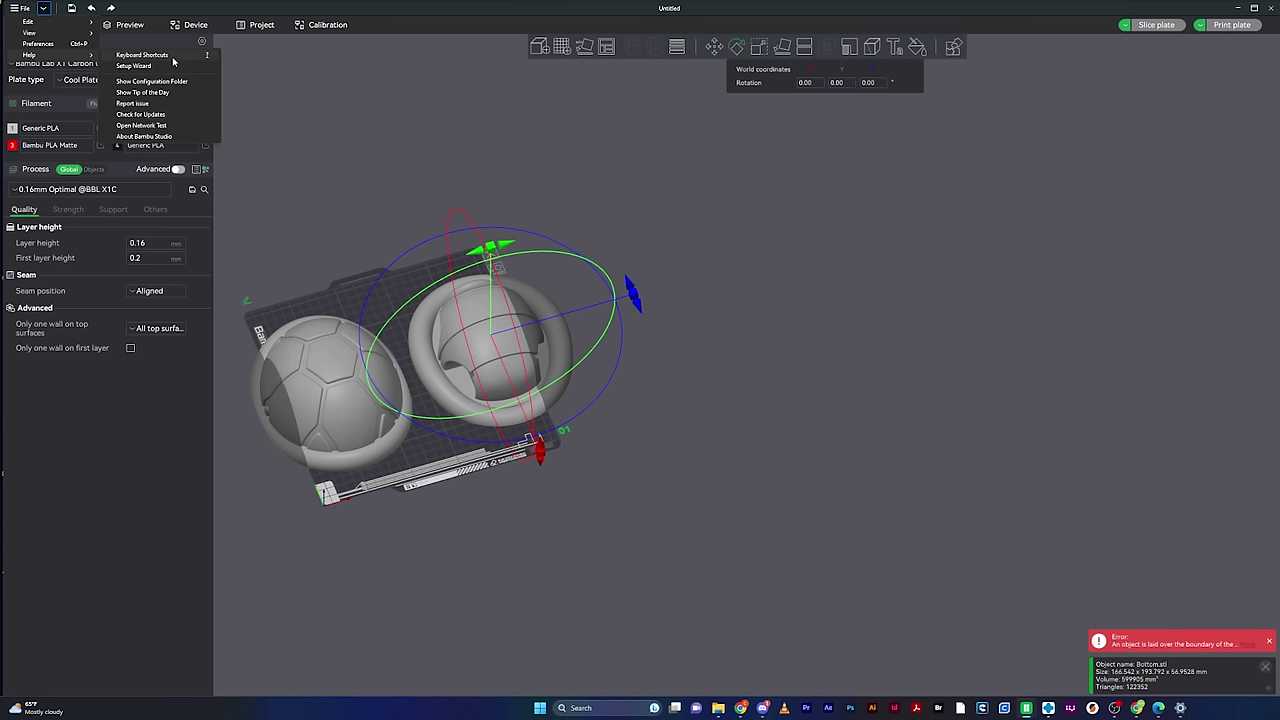
click(175, 137)
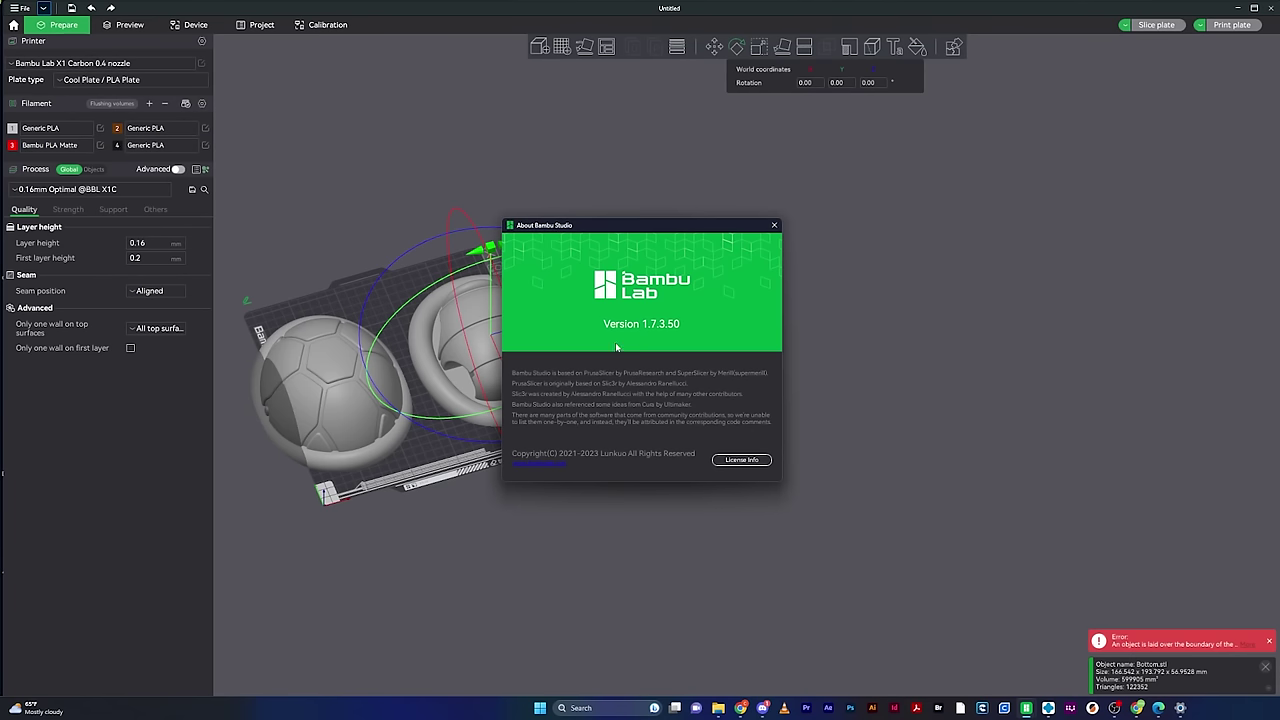
click(774, 226)
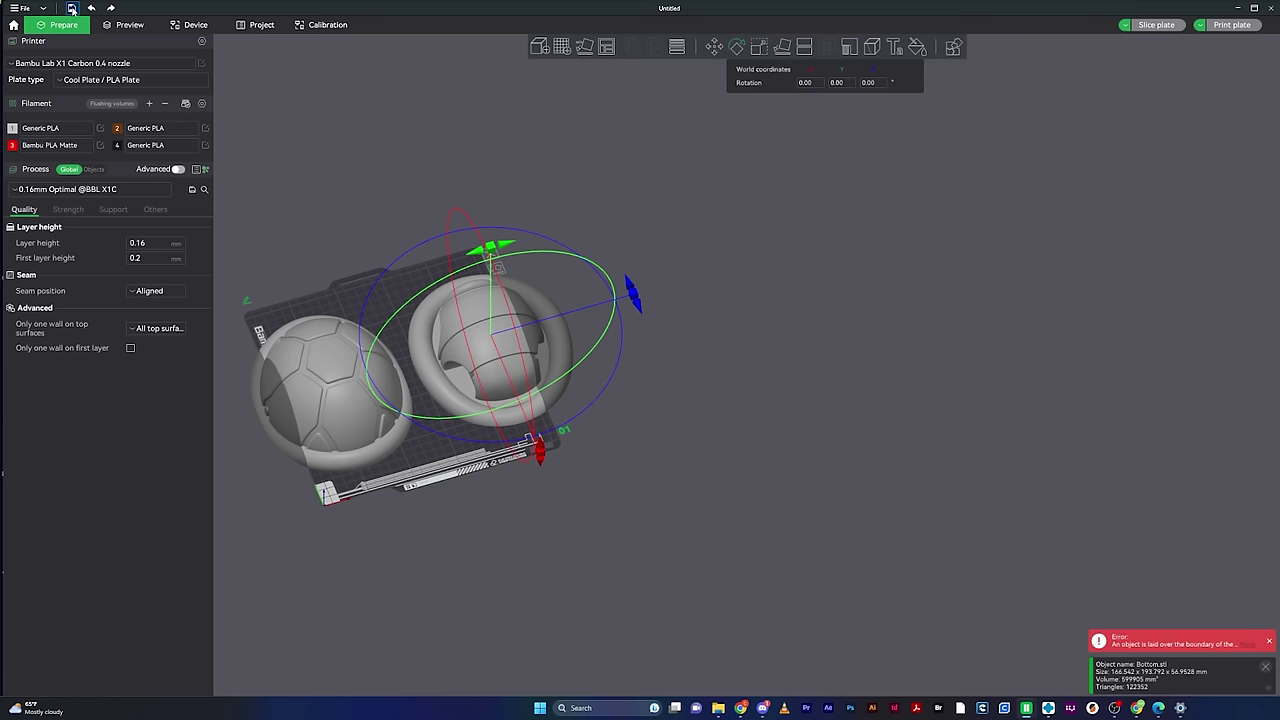
Step: Undo the Bottom shell's last rotation and redo it, viewing the plate from the default camera position
key(0)
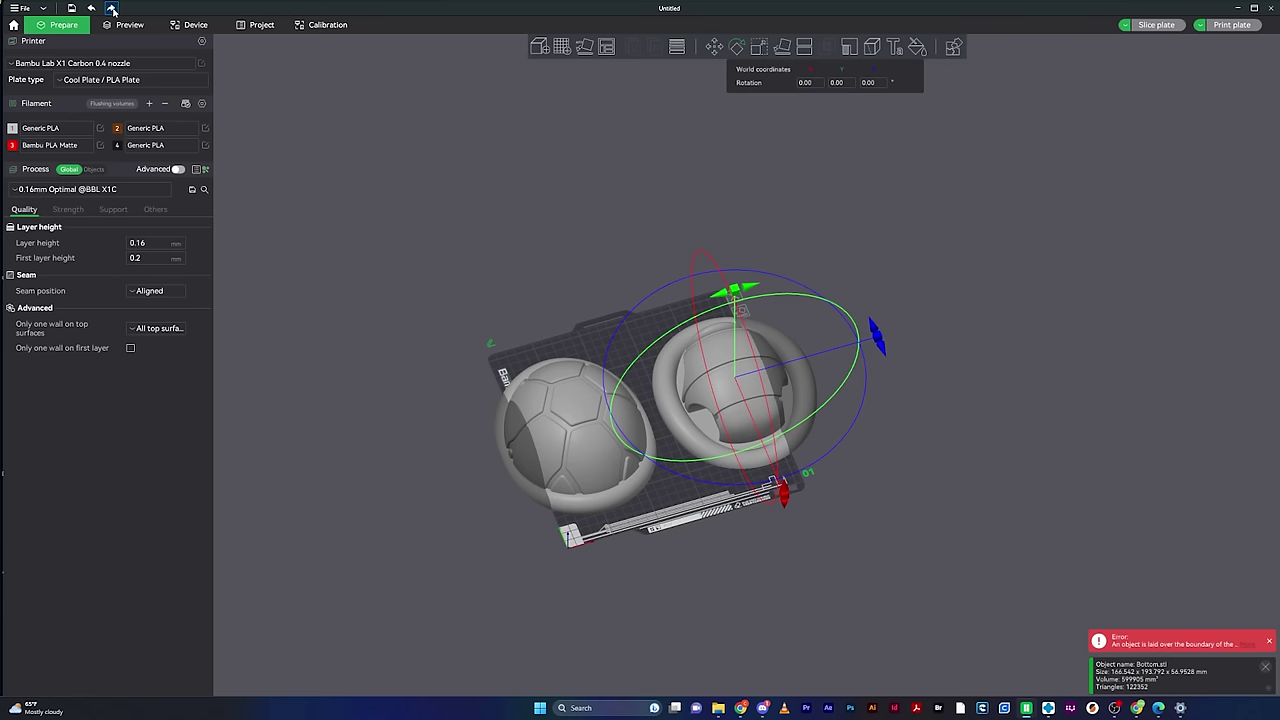
click(94, 9)
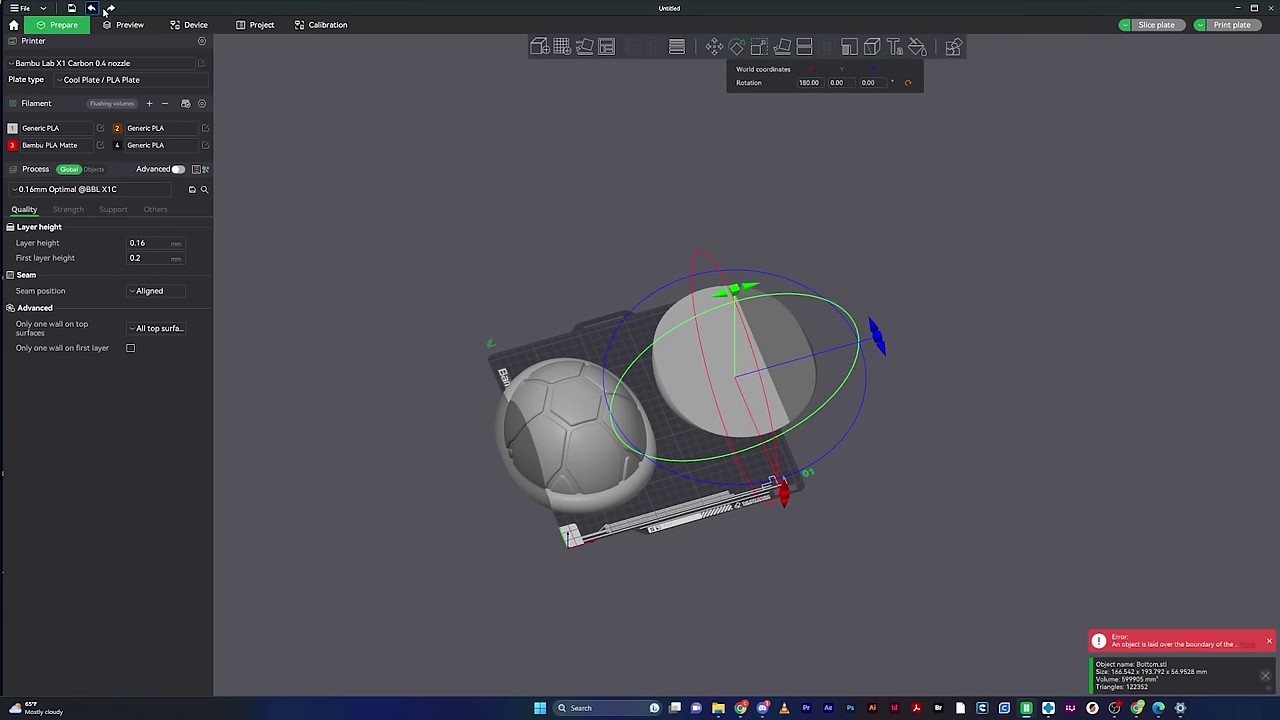
click(92, 8)
drag(467, 397, 458, 413)
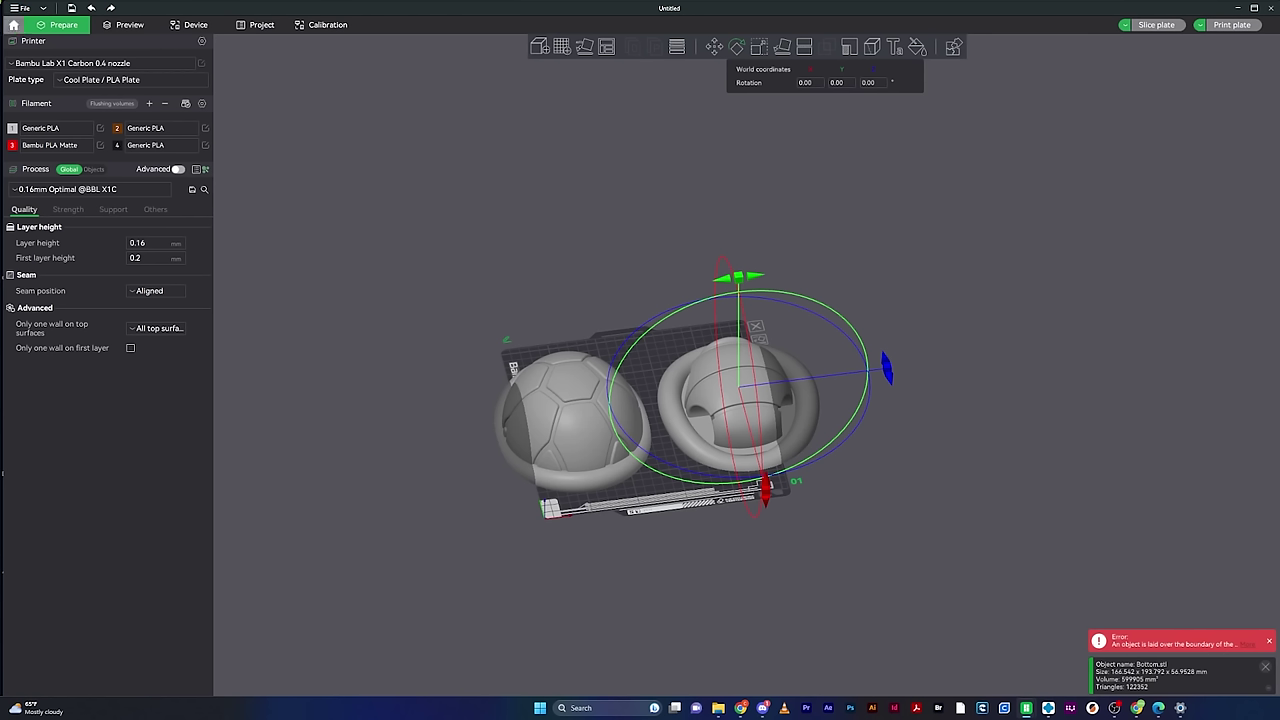
Step: Browse the user manual from the home page and open its High Speed Print at Quality article in the browser
click(14, 25)
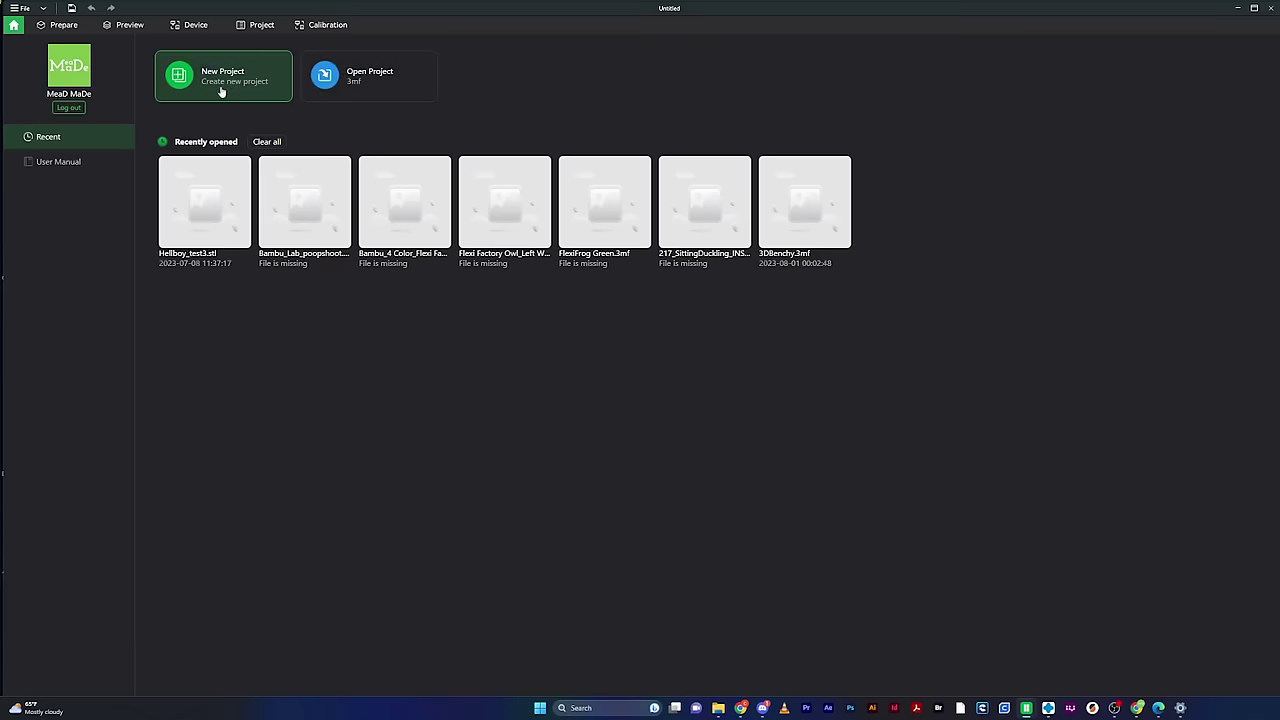
click(60, 163)
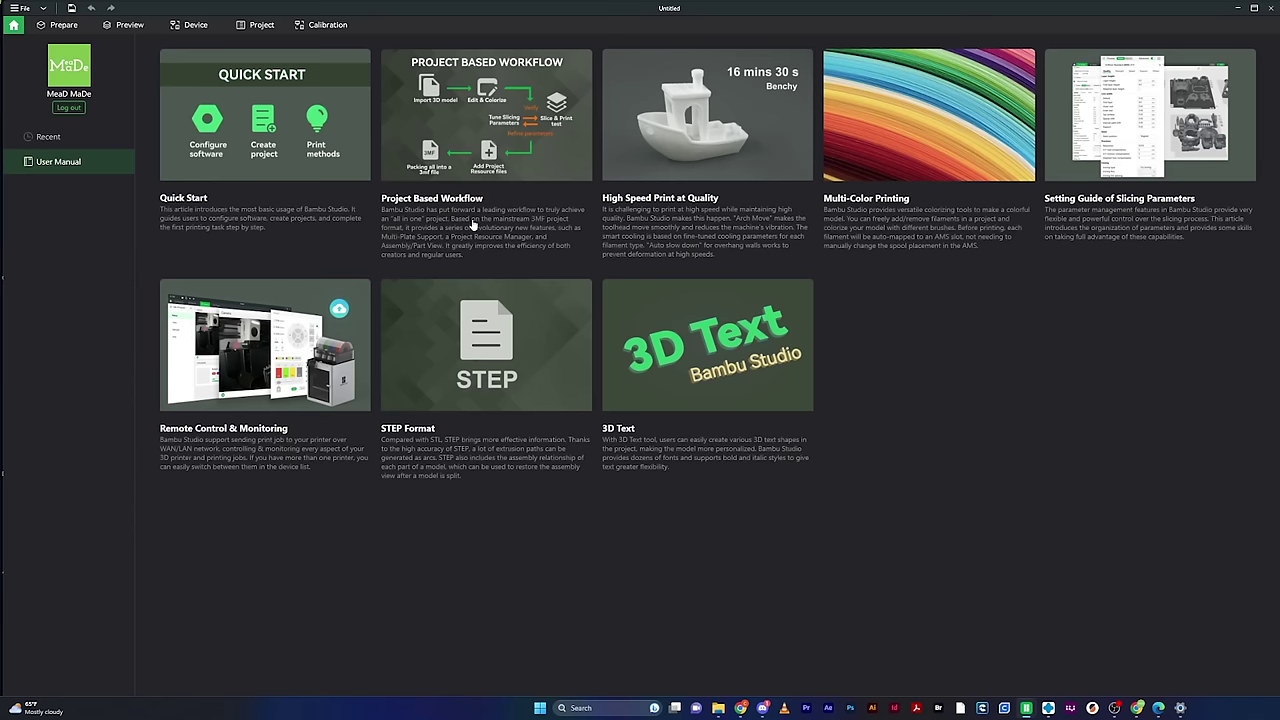
click(716, 158)
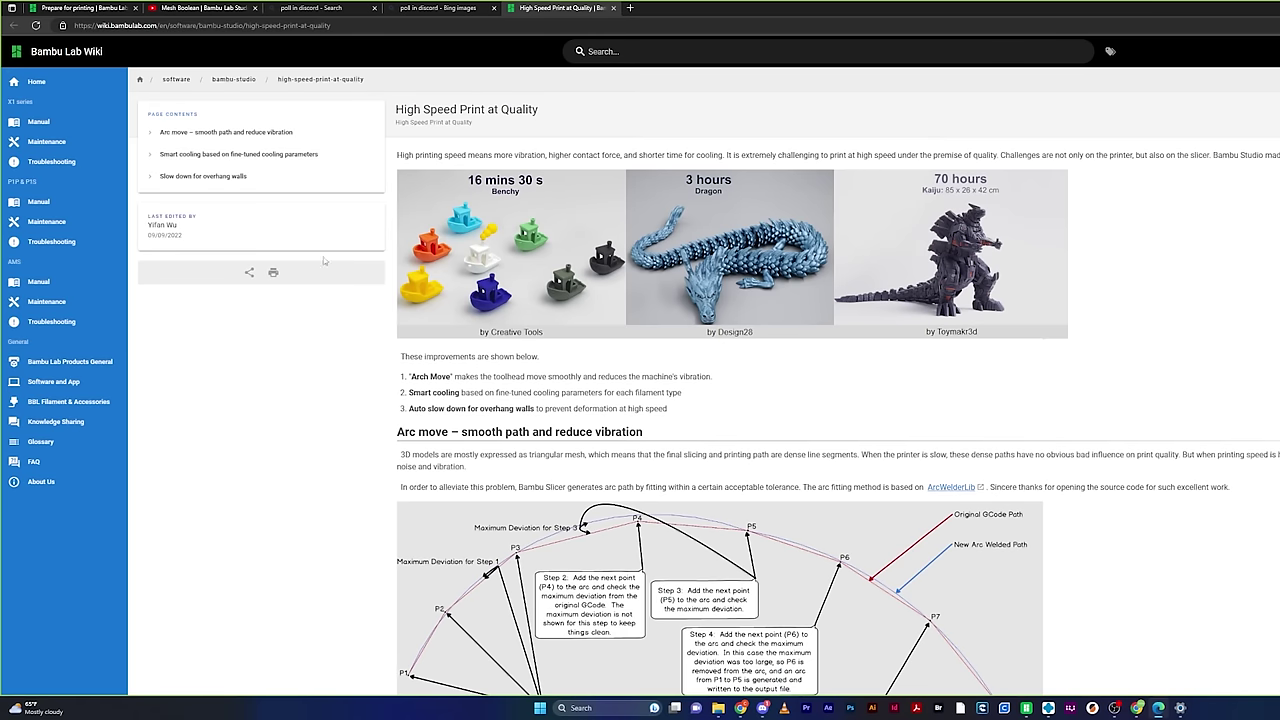
Step: Read through the High Speed Print at Quality article, covering arc move, smart cooling and slowing down for overhangs
scroll(298, 484, down, 3)
scroll(285, 440, up, 3)
scroll(271, 394, down, 3)
scroll(272, 400, down, 10)
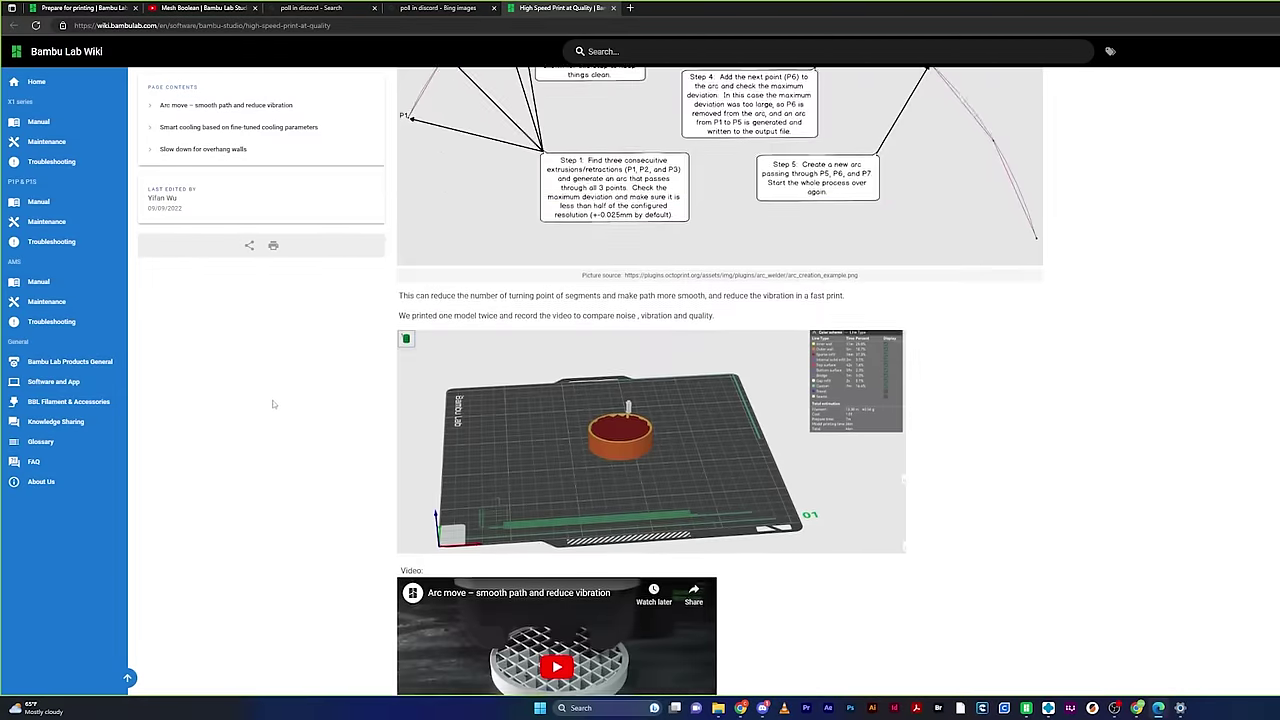
scroll(263, 400, down, 3)
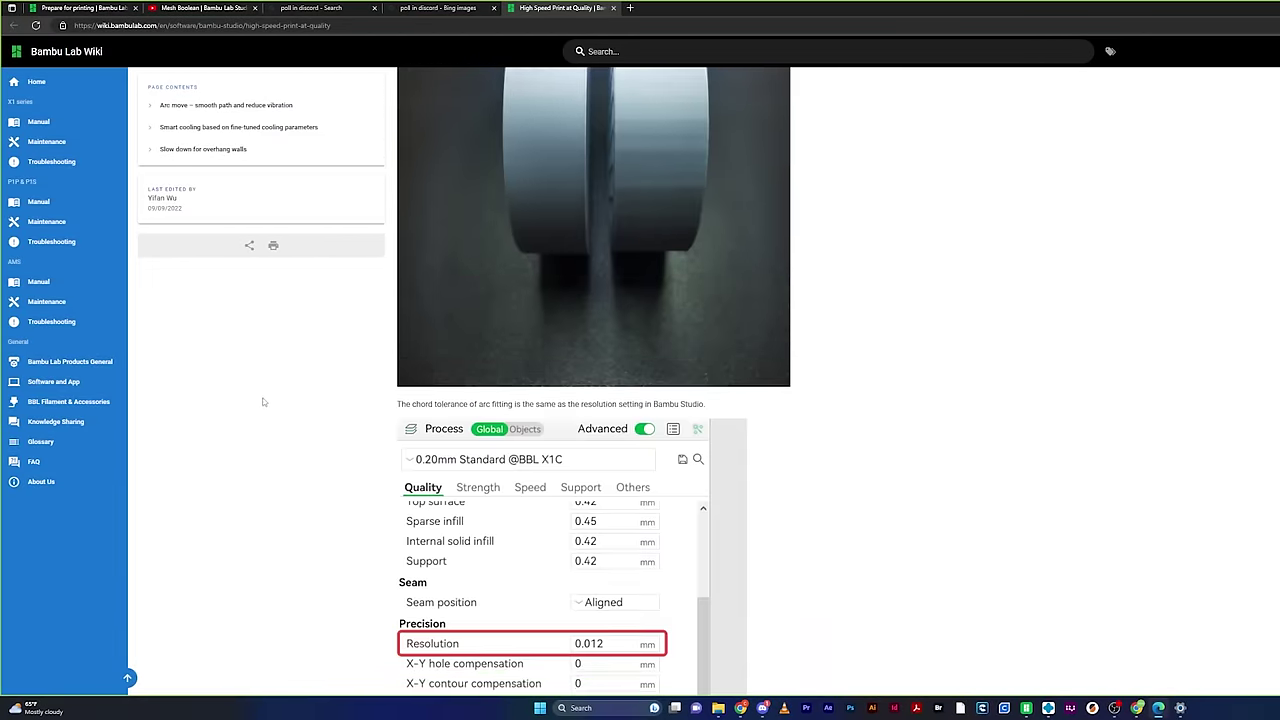
scroll(263, 400, up, 7)
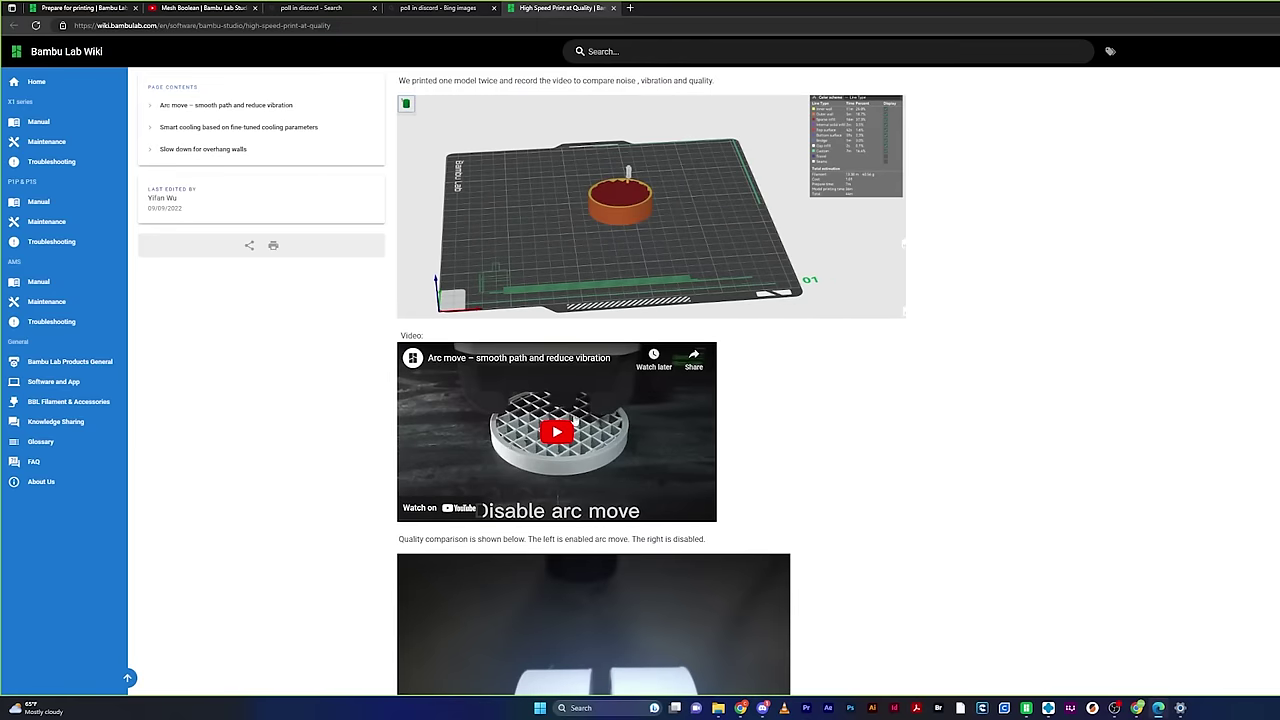
scroll(212, 402, down, 10)
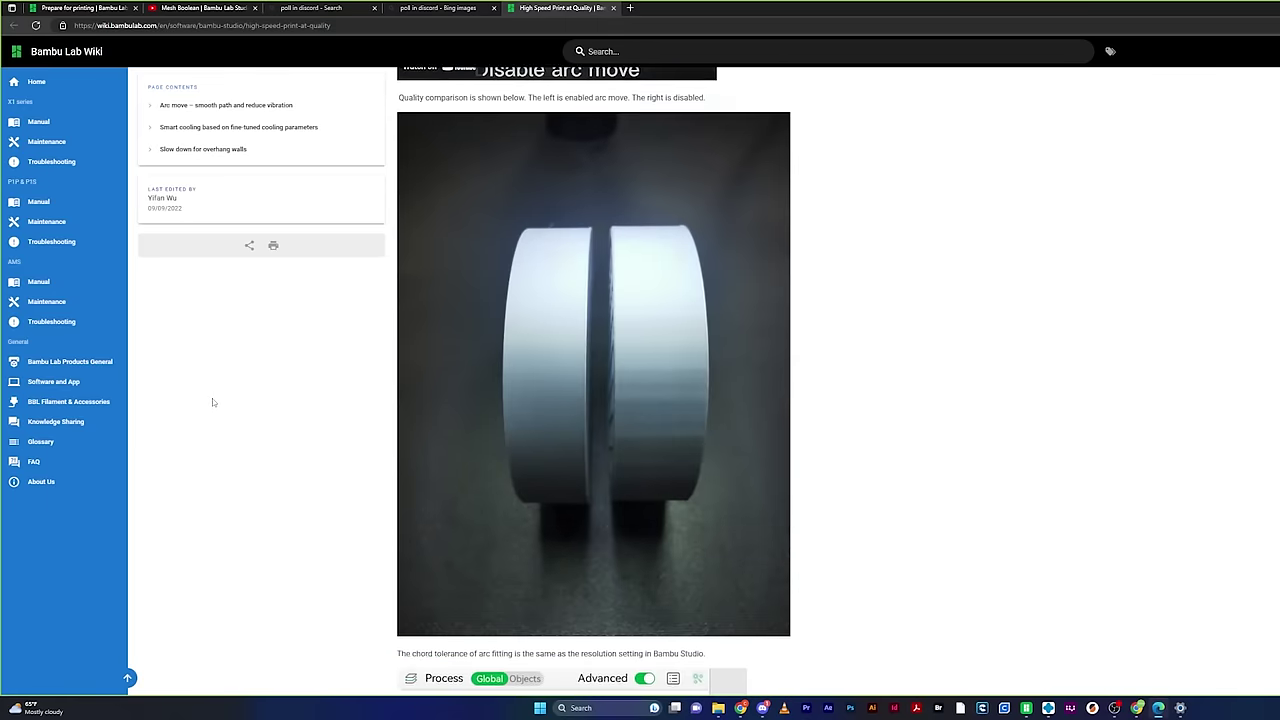
scroll(211, 402, down, 10)
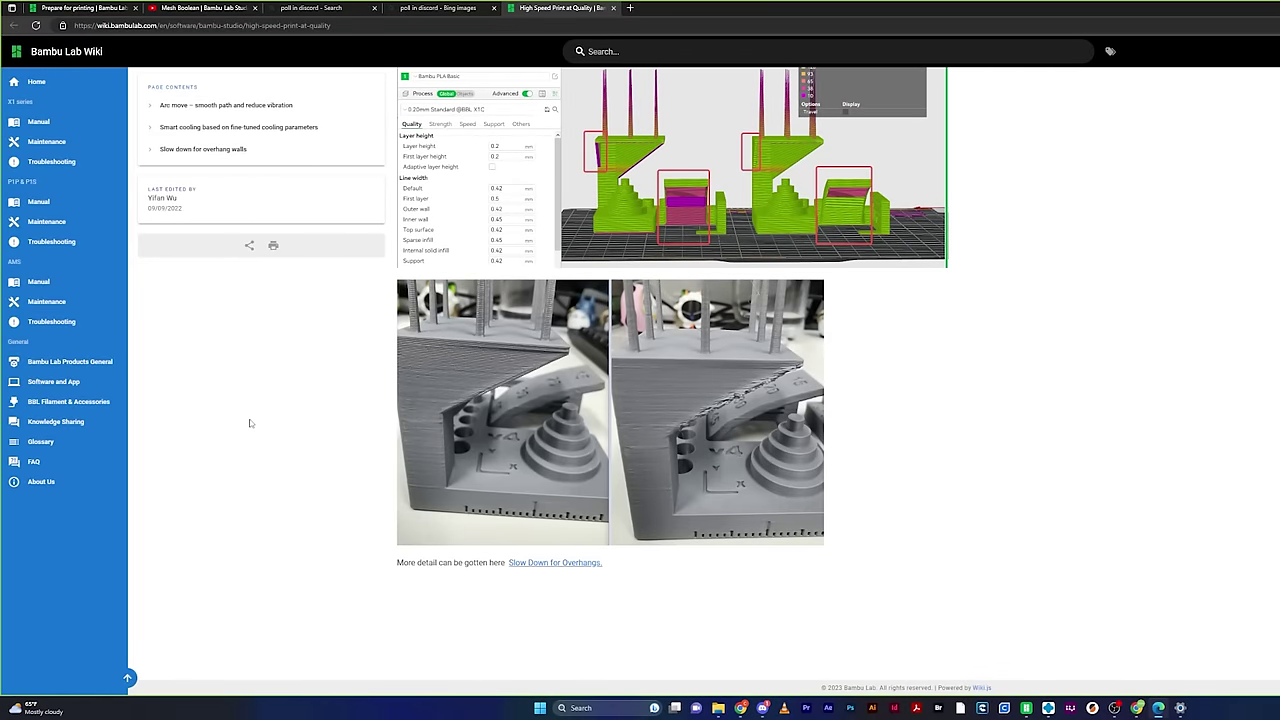
scroll(250, 423, up, 20)
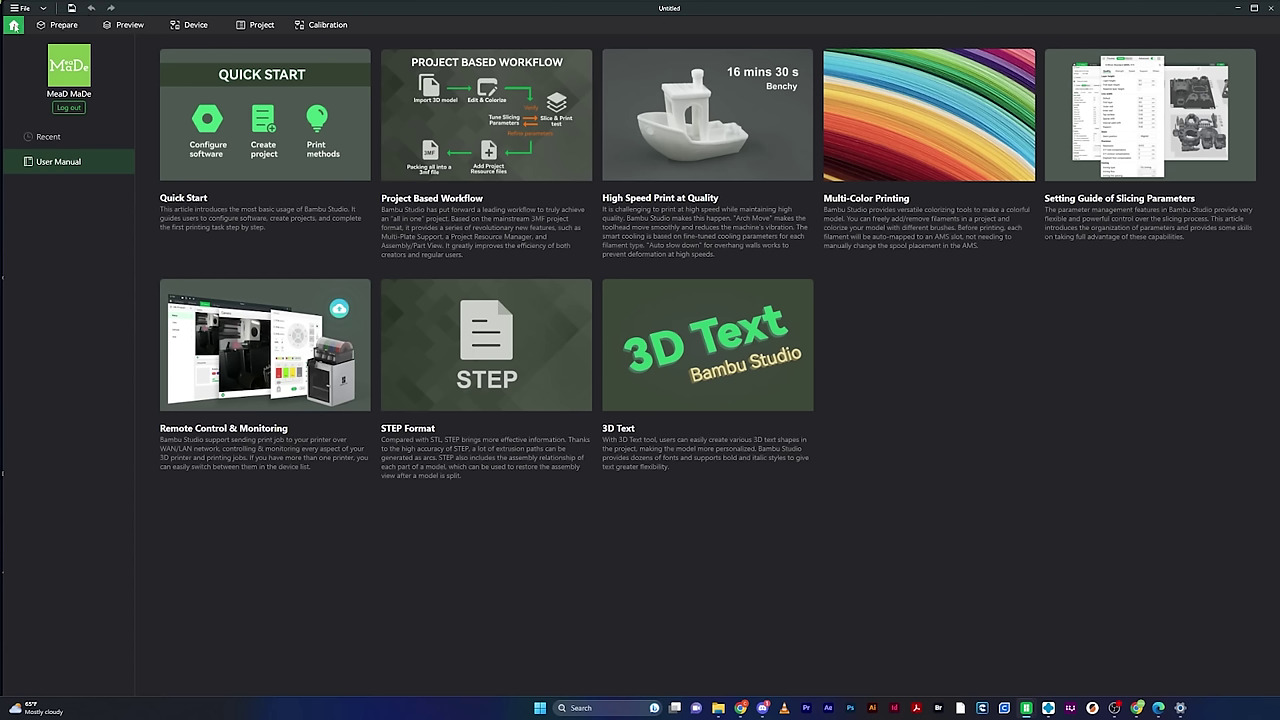
Step: Switch back to Bambu Studio, open the plate preparation workspace, select the Top shell and look at the plate from another angle
click(60, 26)
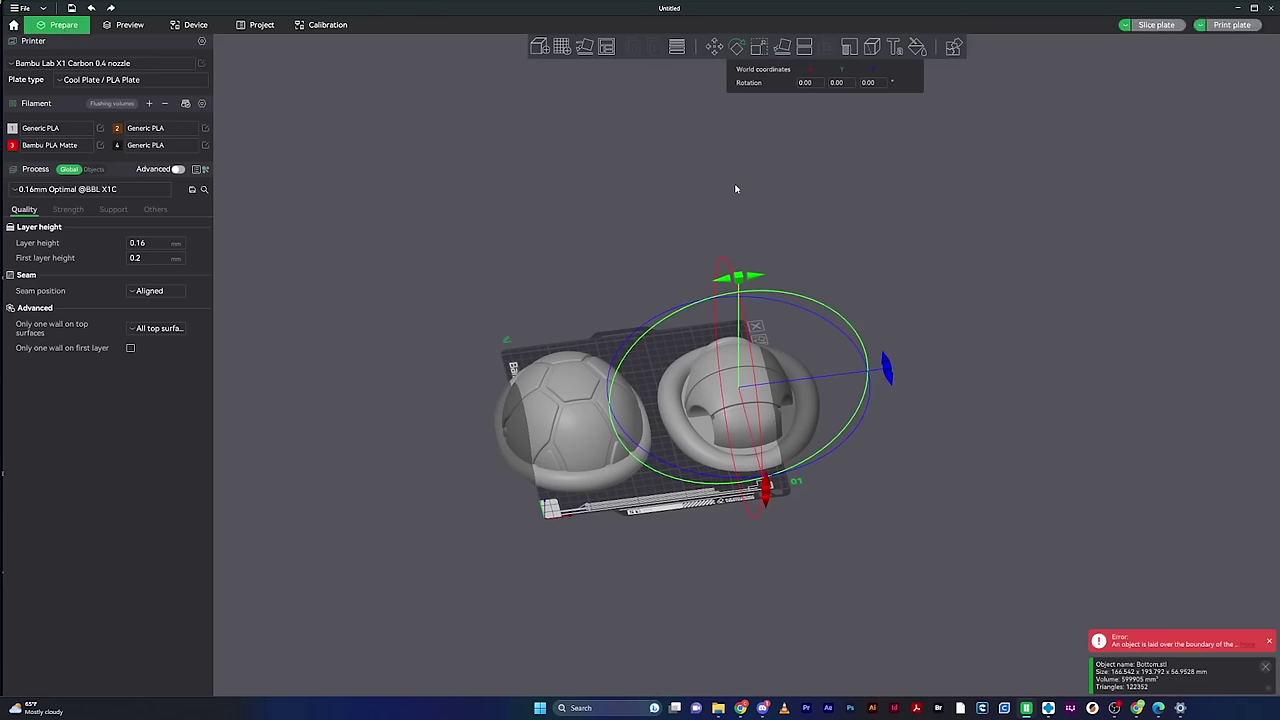
drag(485, 291, 433, 337)
click(540, 356)
drag(262, 419, 393, 472)
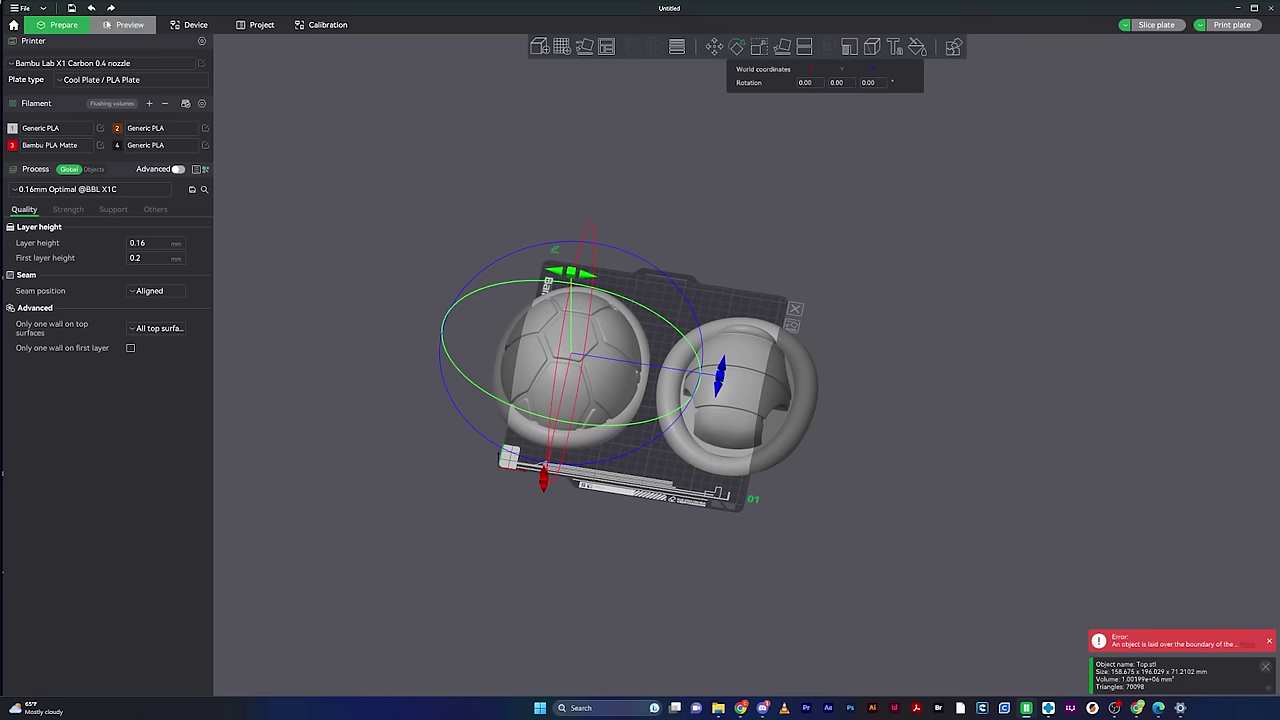
Step: Look at the plate in the slicing preview from another angle and return to the preparation workspace
click(122, 25)
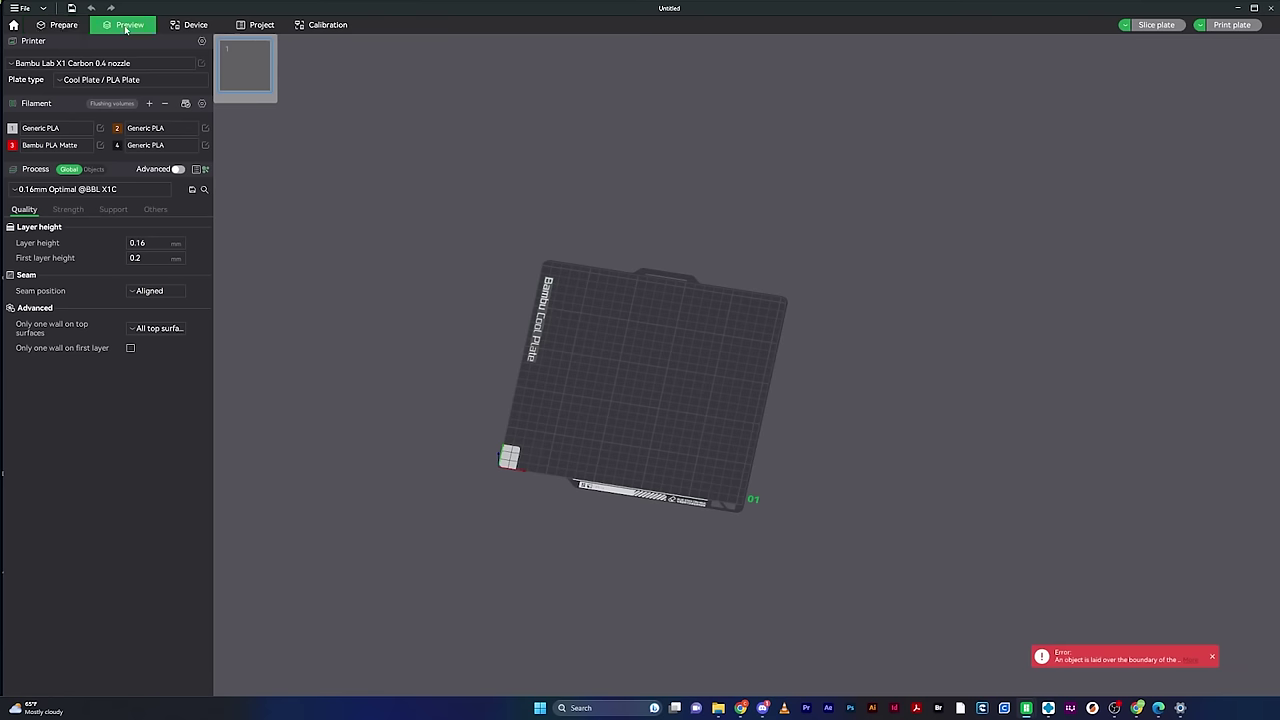
drag(473, 488, 489, 467)
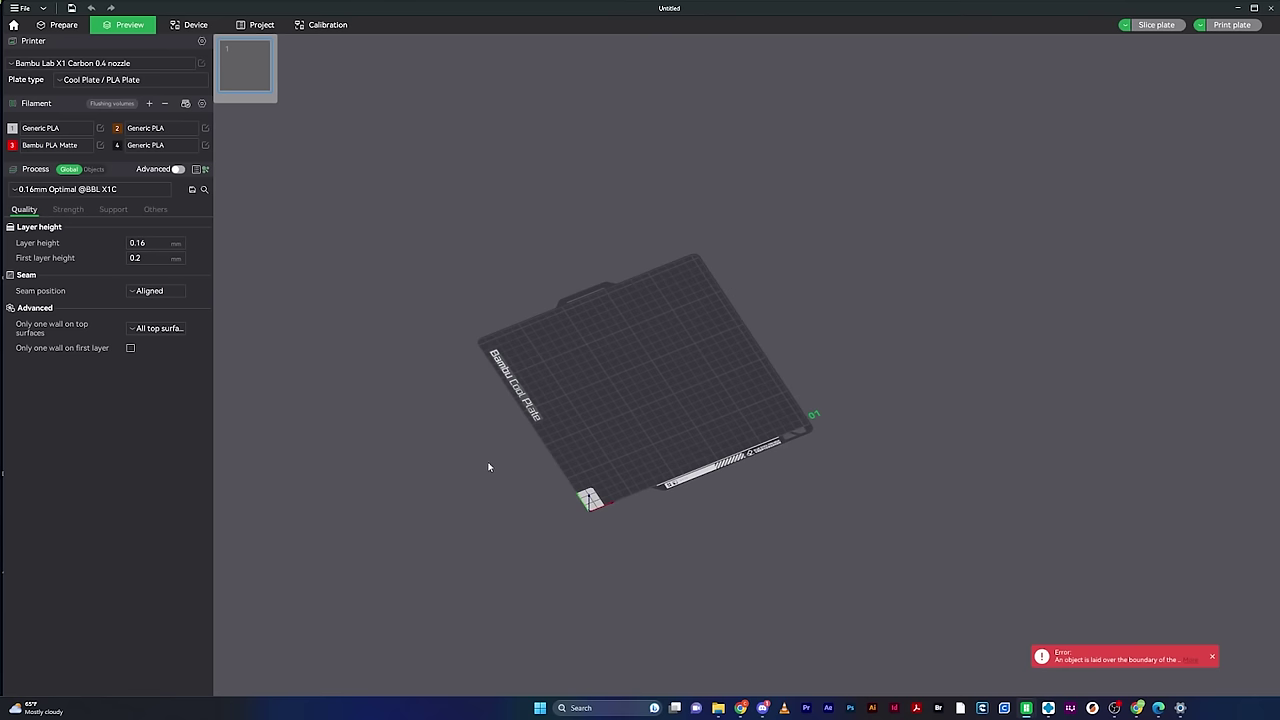
click(63, 25)
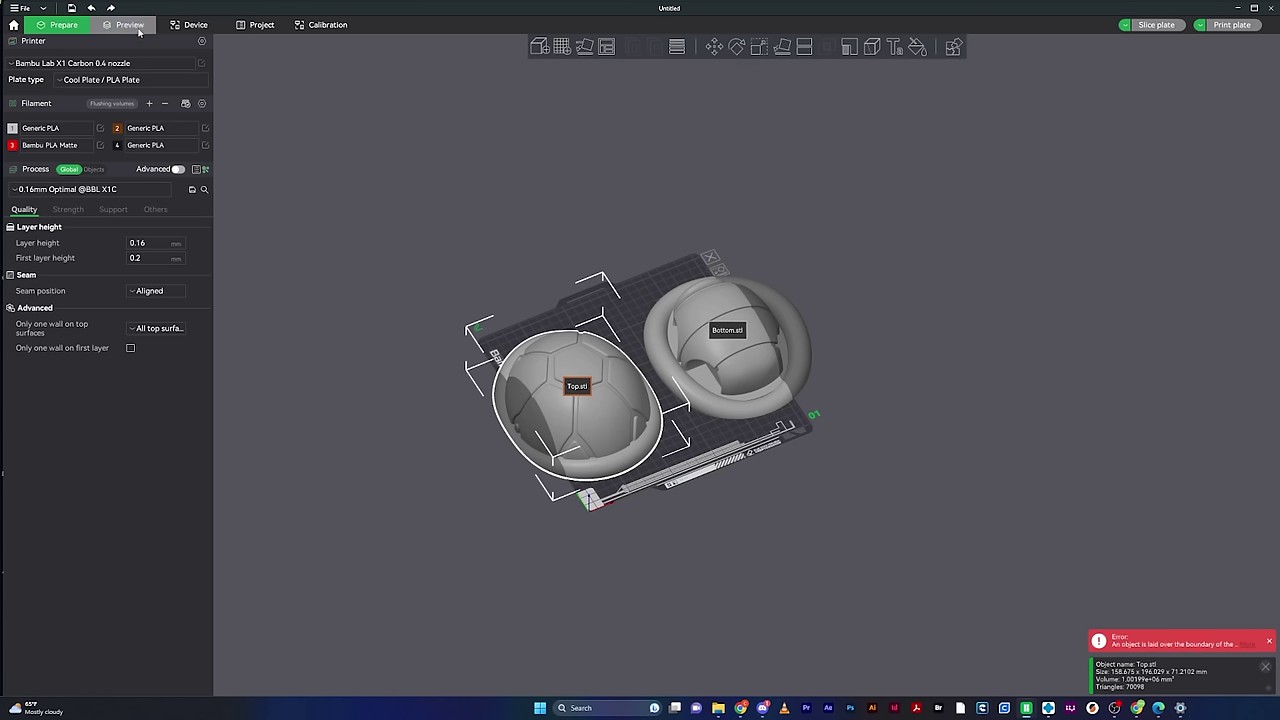
Step: Open the printer's device status page and start its live camera feed
click(191, 26)
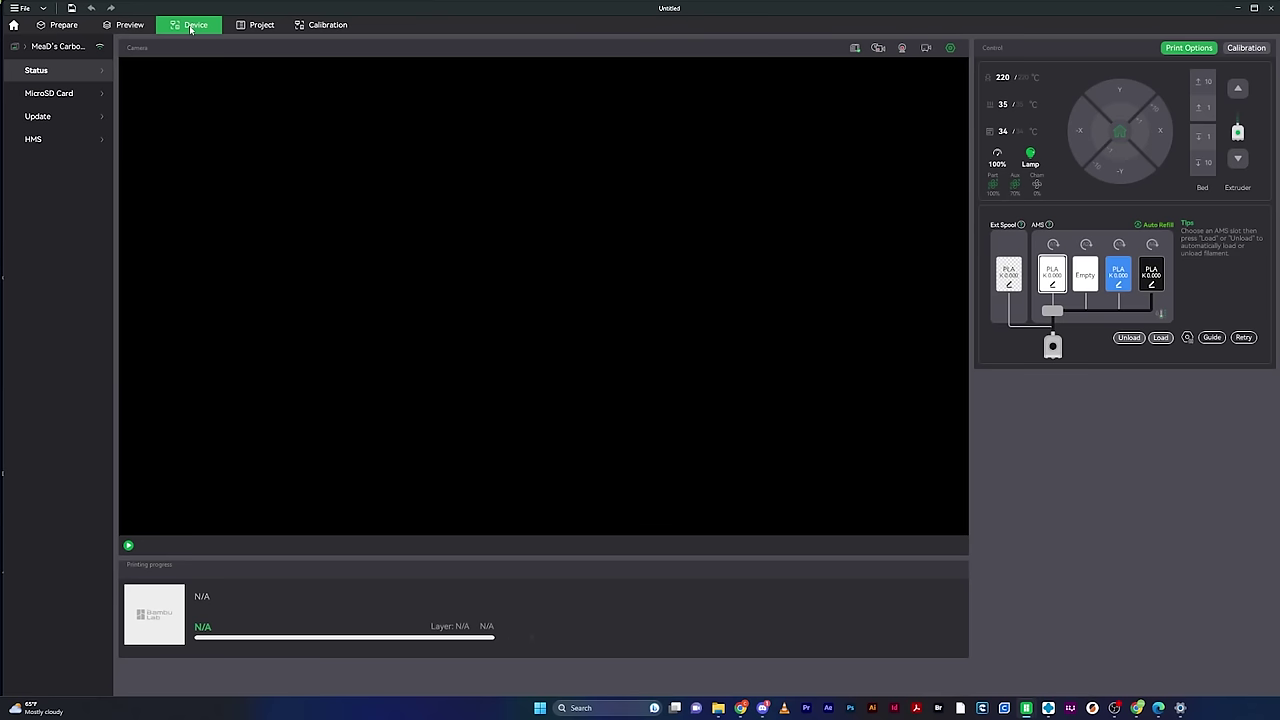
click(128, 546)
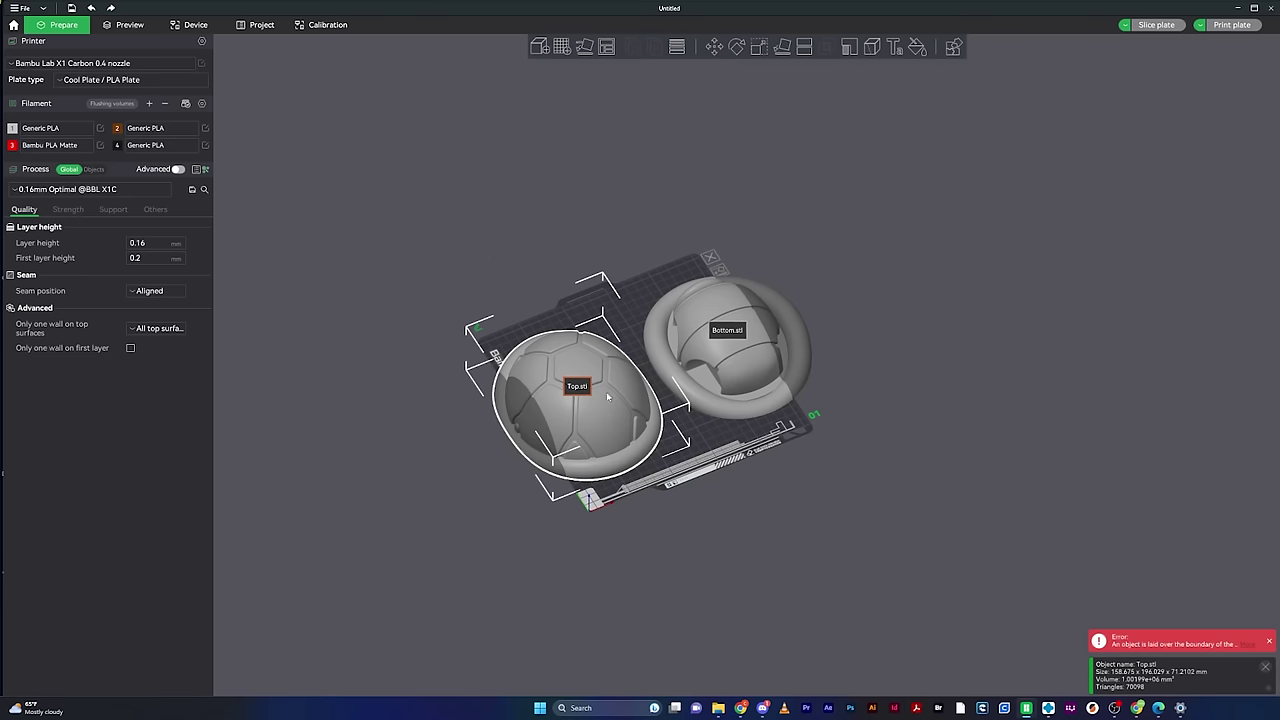
Step: Examine the two turtle shells on the plate at different zoom levels, view positions and angles in the preparation workspace
middle_drag(343, 190, 488, 346)
scroll(500, 362, up, 4)
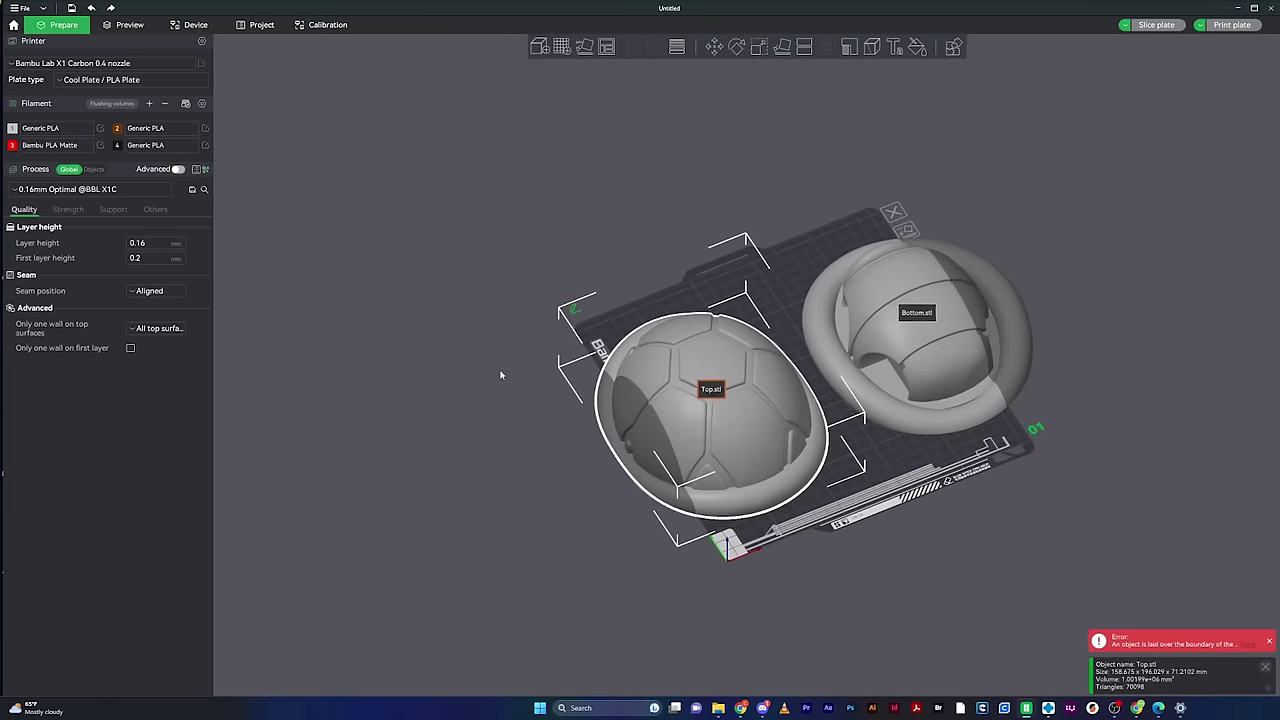
scroll(499, 350, down, 3)
scroll(498, 352, up, 3)
scroll(496, 342, down, 4)
scroll(494, 345, up, 2)
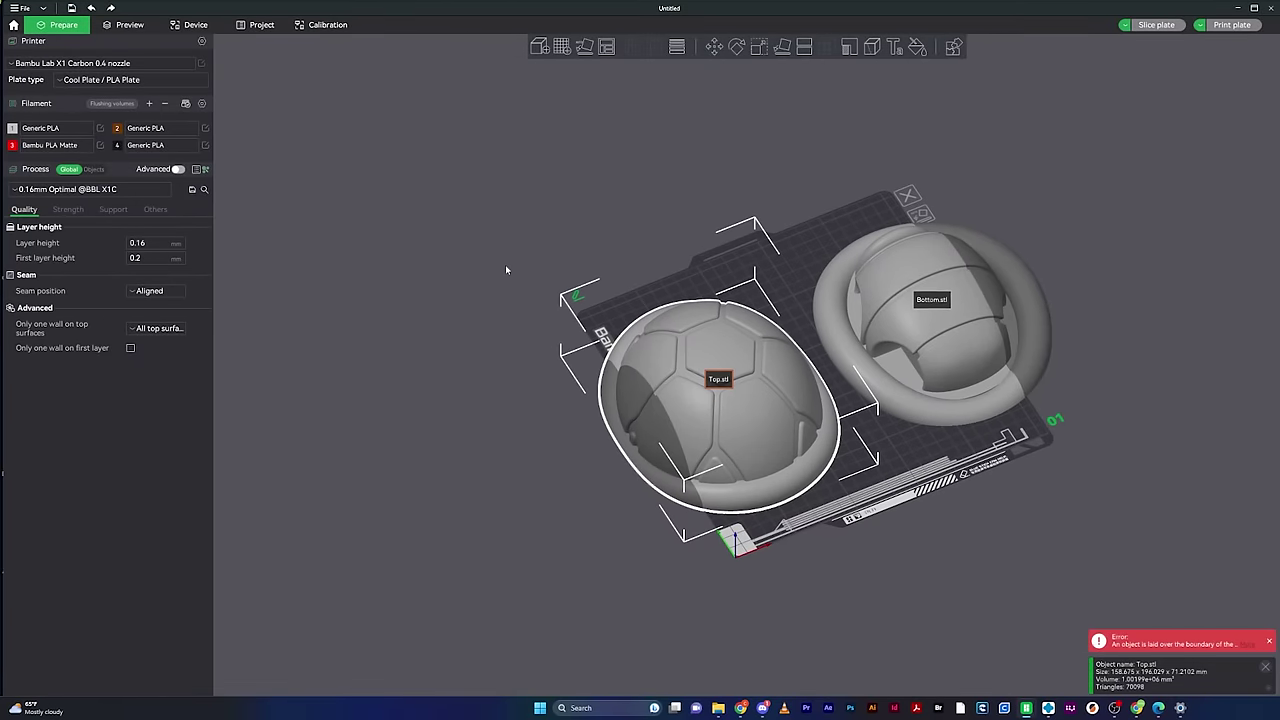
mouse_move(1036, 514)
middle_down()
mouse_move(914, 534)
mouse_move(1060, 494)
mouse_move(822, 524)
mouse_move(993, 462)
mouse_move(892, 554)
mouse_move(997, 491)
mouse_move(868, 499)
mouse_move(928, 484)
mouse_move(903, 514)
mouse_move(843, 526)
mouse_move(886, 550)
mouse_move(767, 493)
mouse_move(1022, 497)
middle_up()
drag(858, 545, 868, 521)
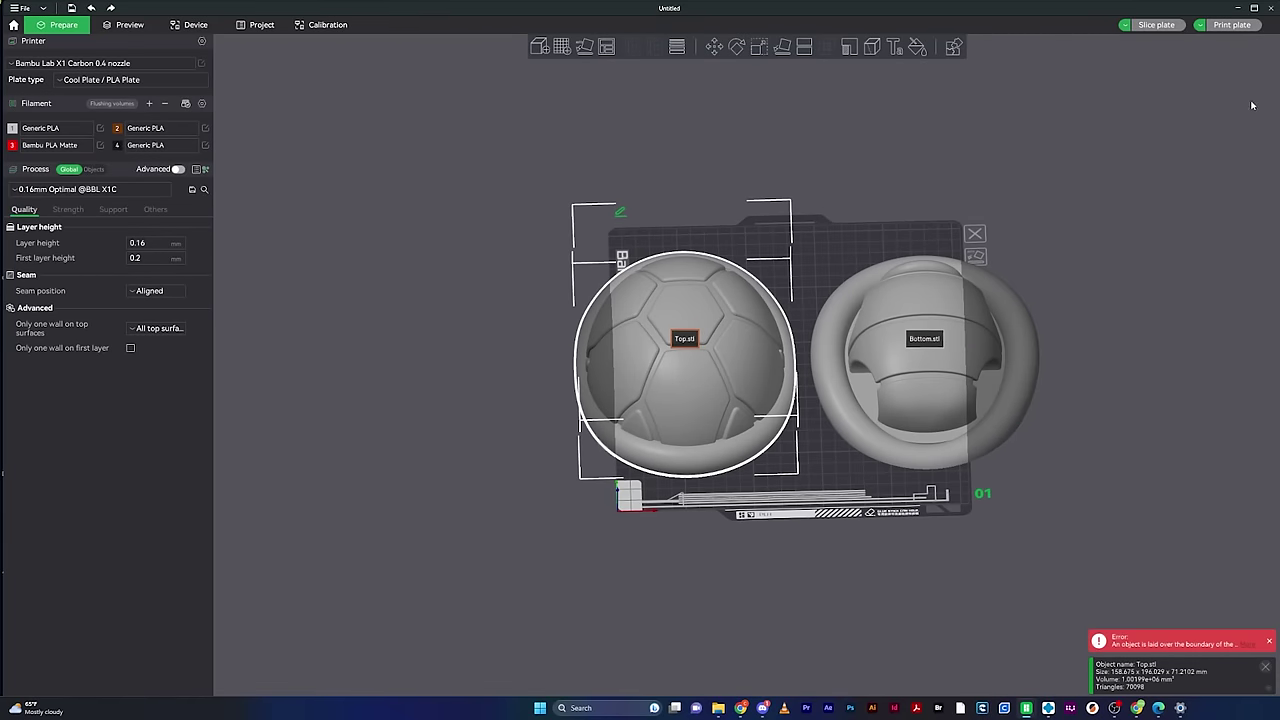
Step: Inspect the Top and Bottom shells by rotating around the plate, and restore the default camera view
drag(1137, 225, 736, 331)
drag(996, 228, 776, 288)
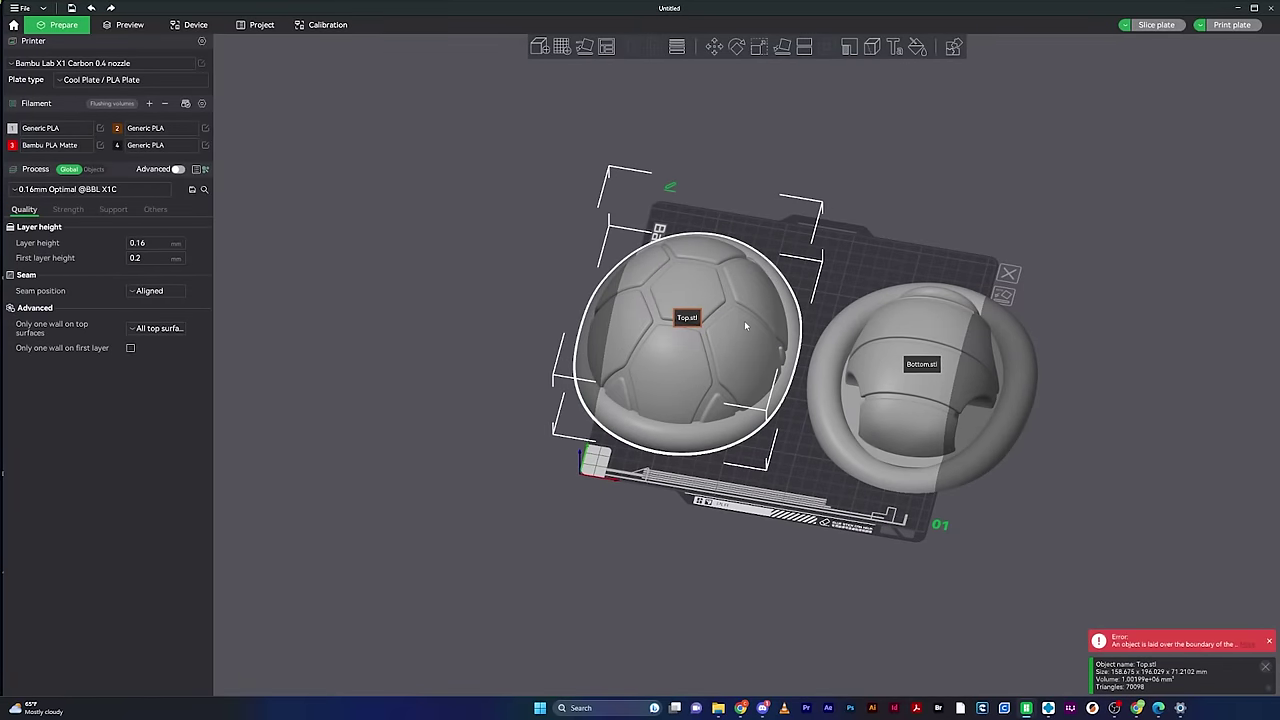
drag(736, 340, 781, 340)
right_drag(897, 375, 866, 378)
click(663, 345)
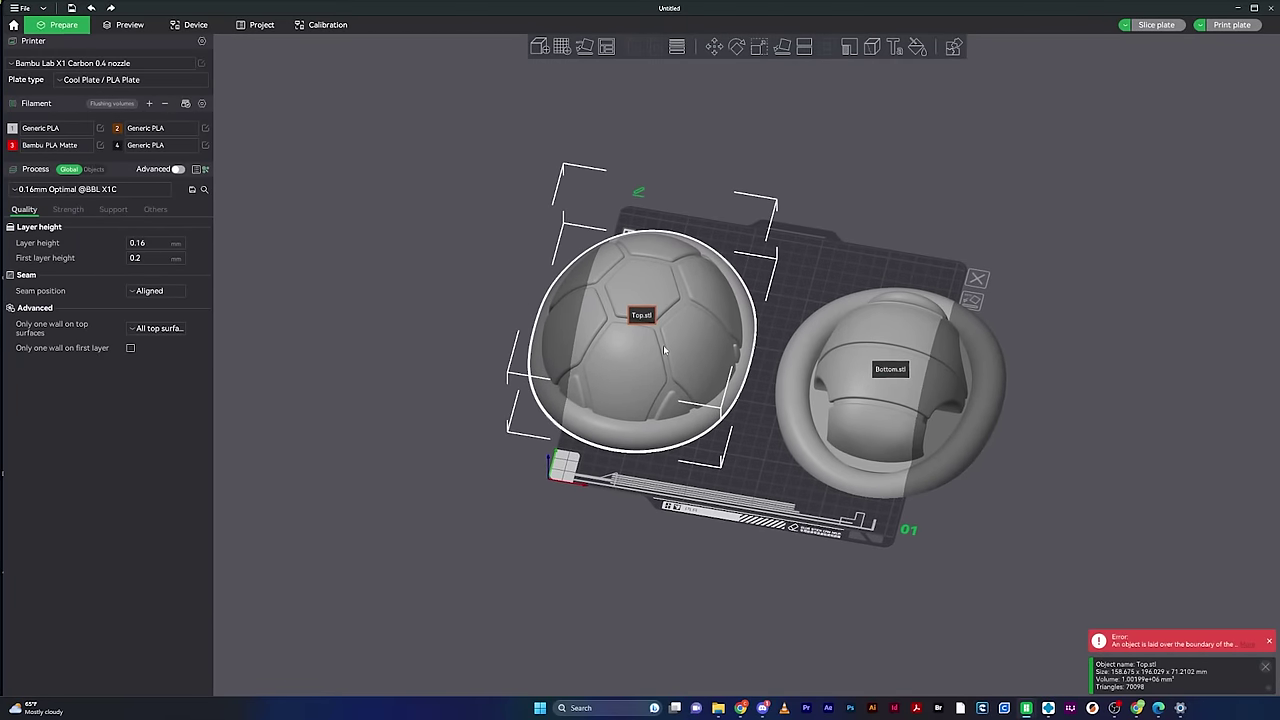
drag(603, 443, 502, 484)
drag(580, 357, 649, 425)
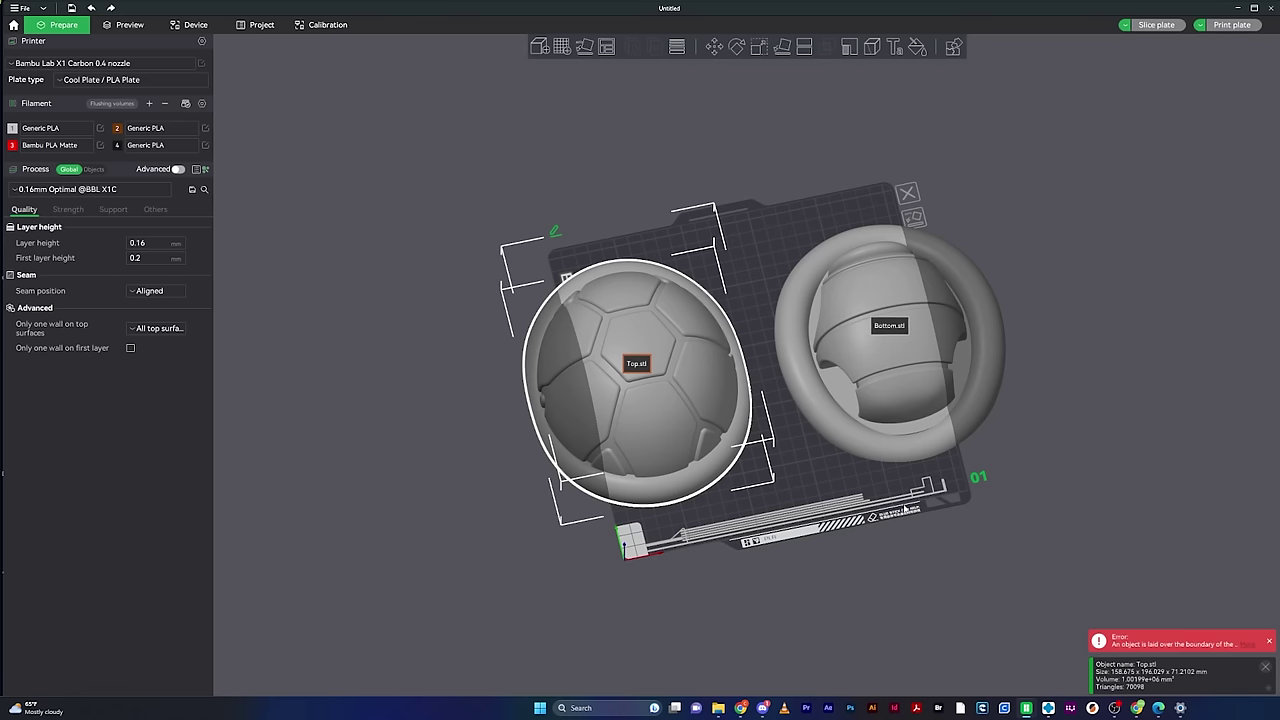
key(1)
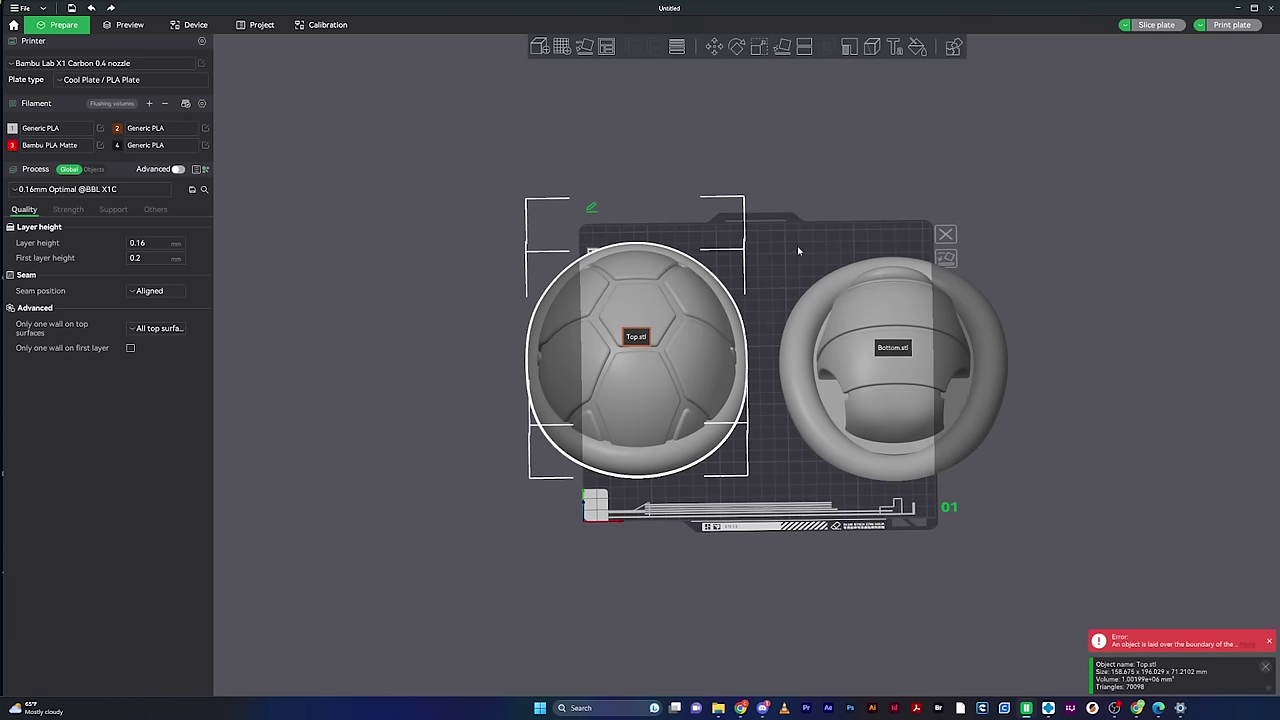
middle_drag(789, 251, 640, 239)
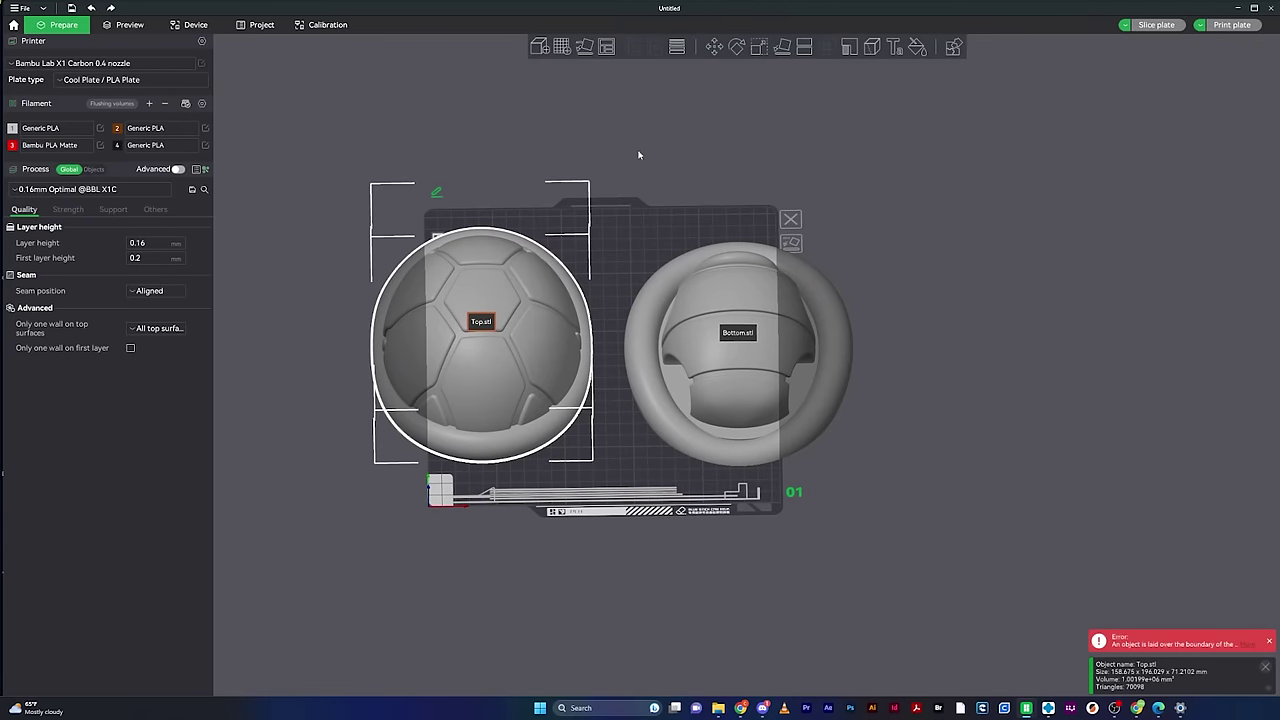